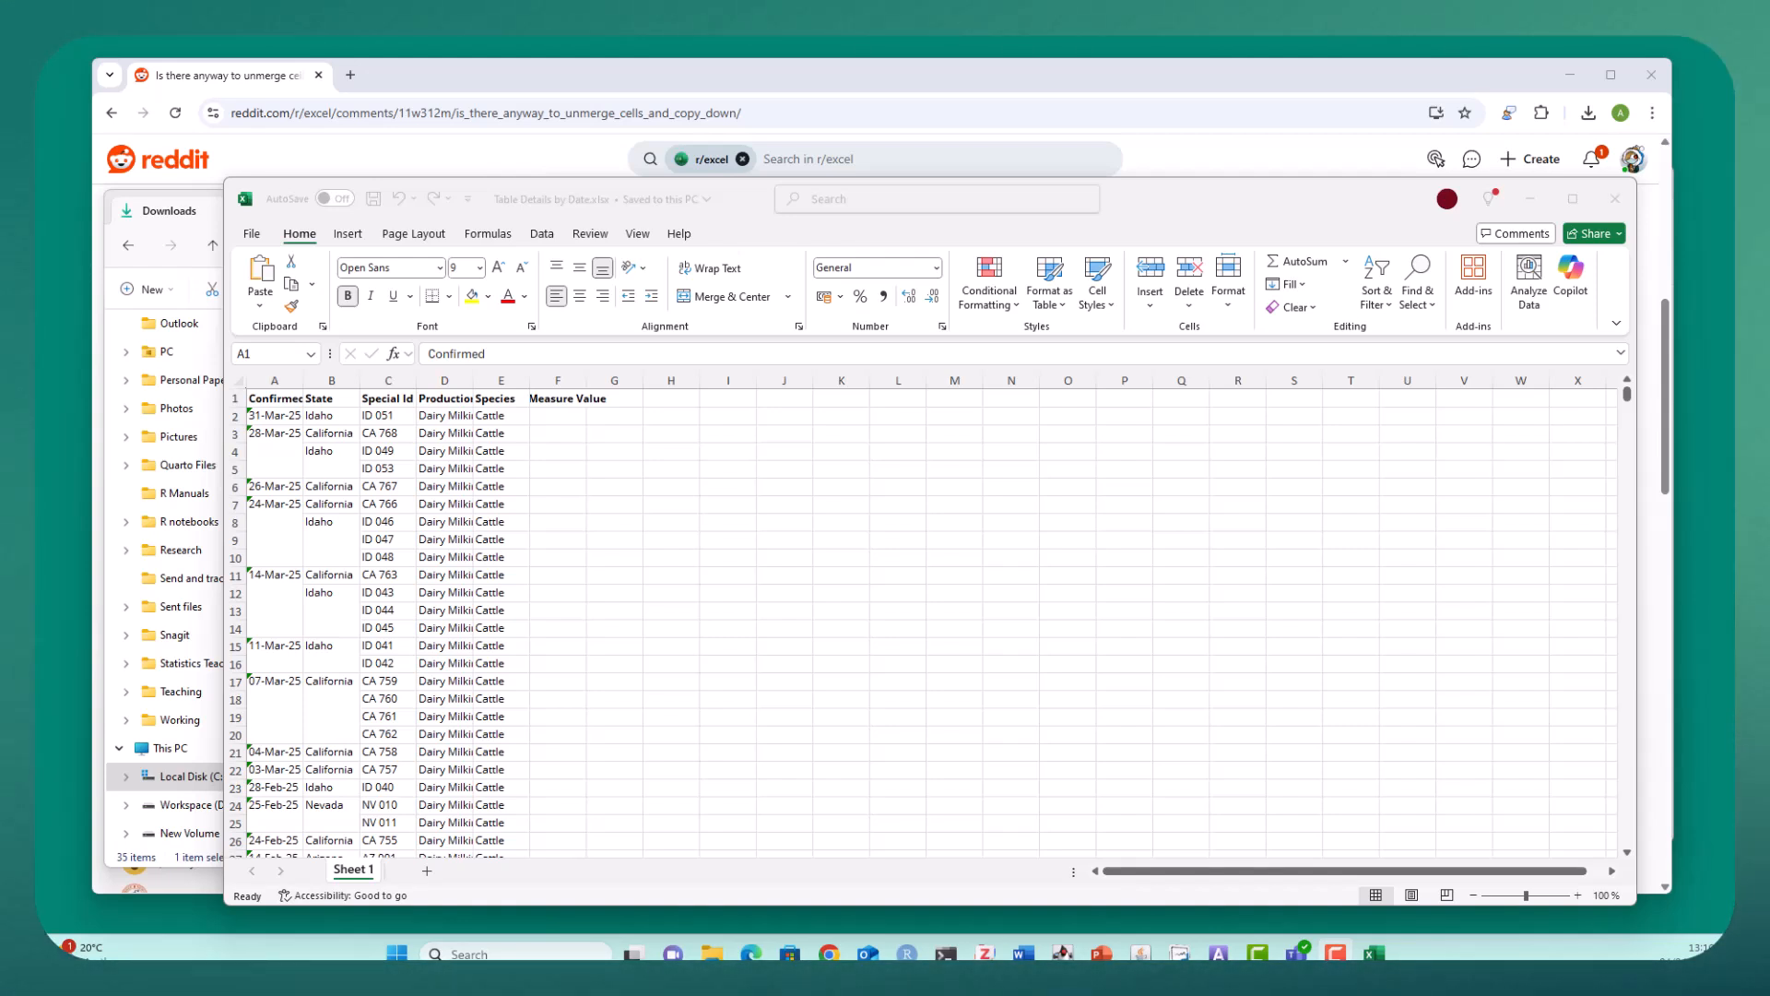
Switch to the Reddit thread in Chrome and read the reply listing the steps for unmerging cells and copying values down.
click(805, 78)
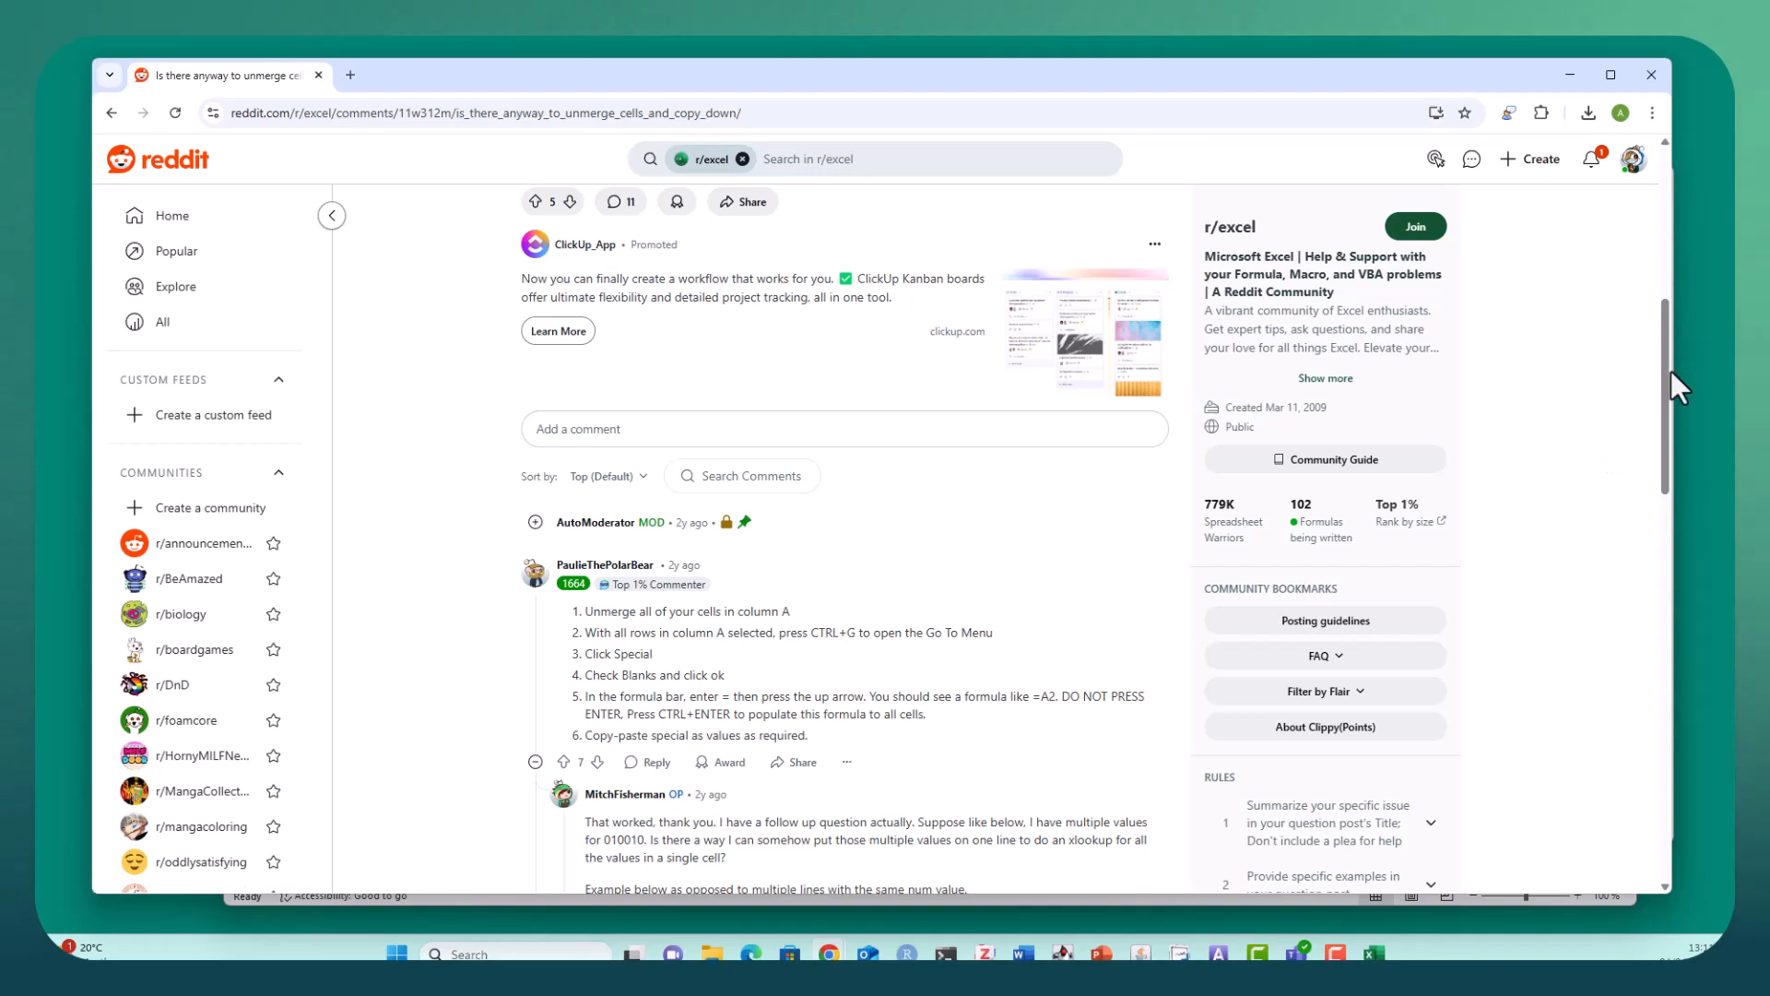
drag(1663, 382, 1658, 401)
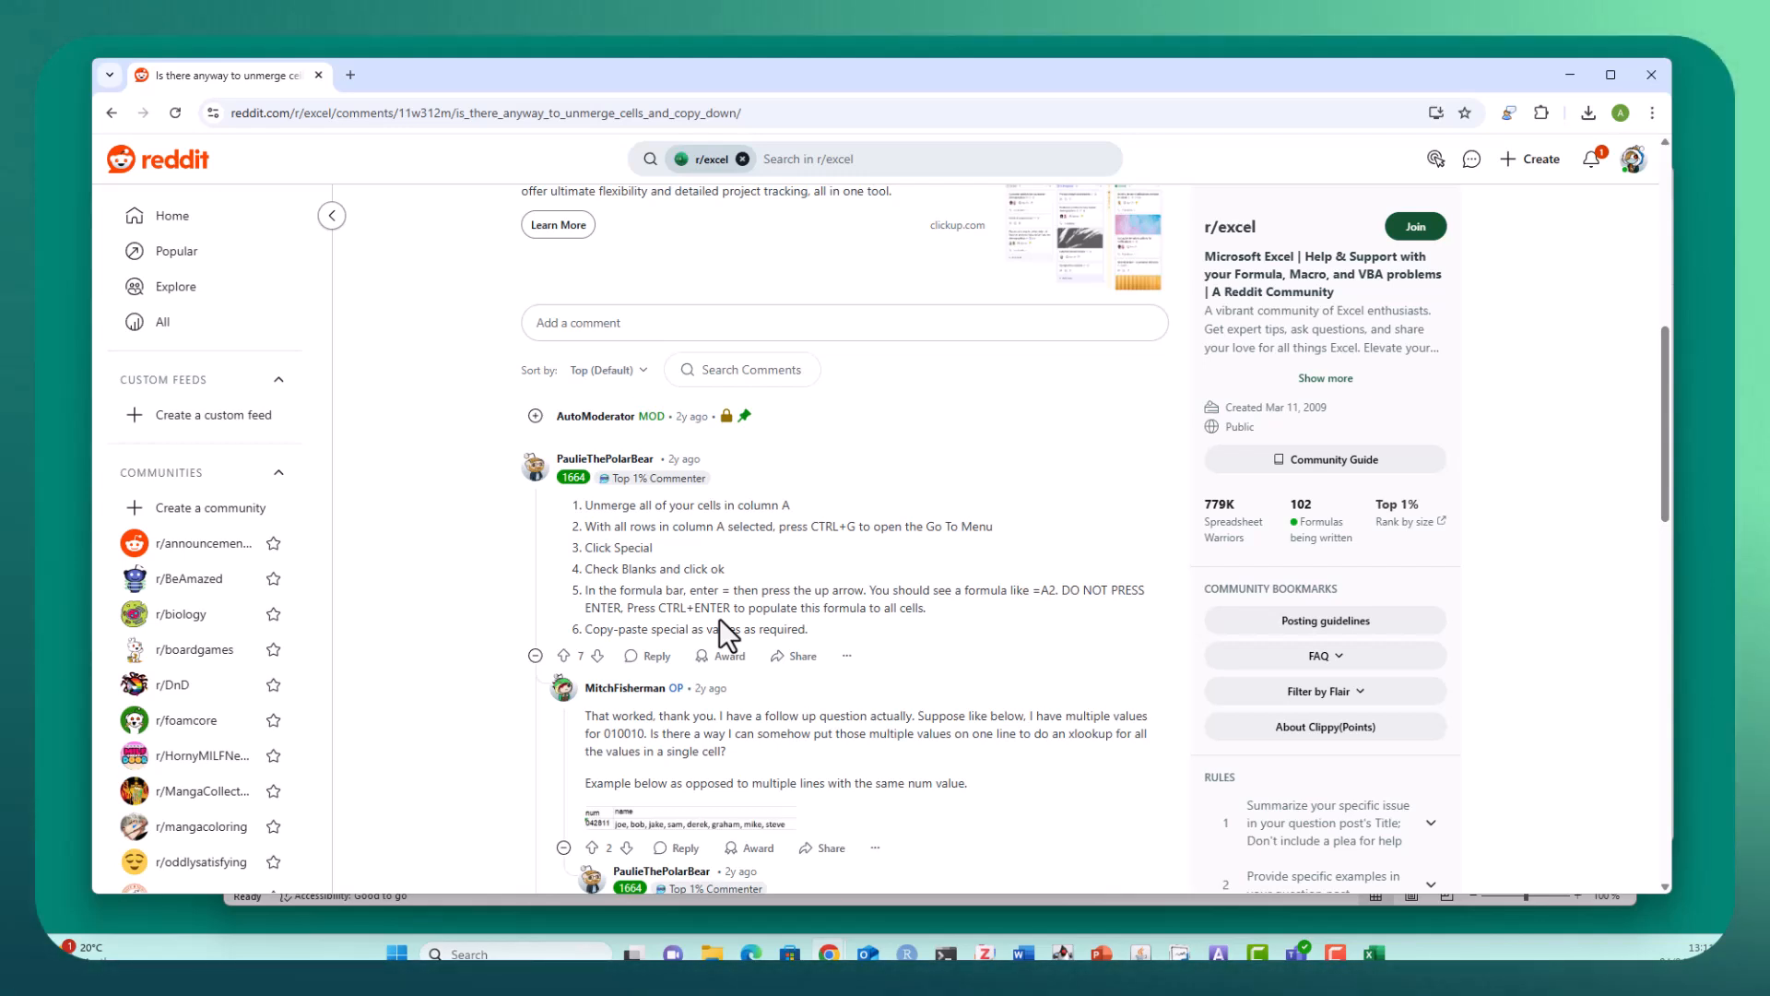
mouse_move(668, 493)
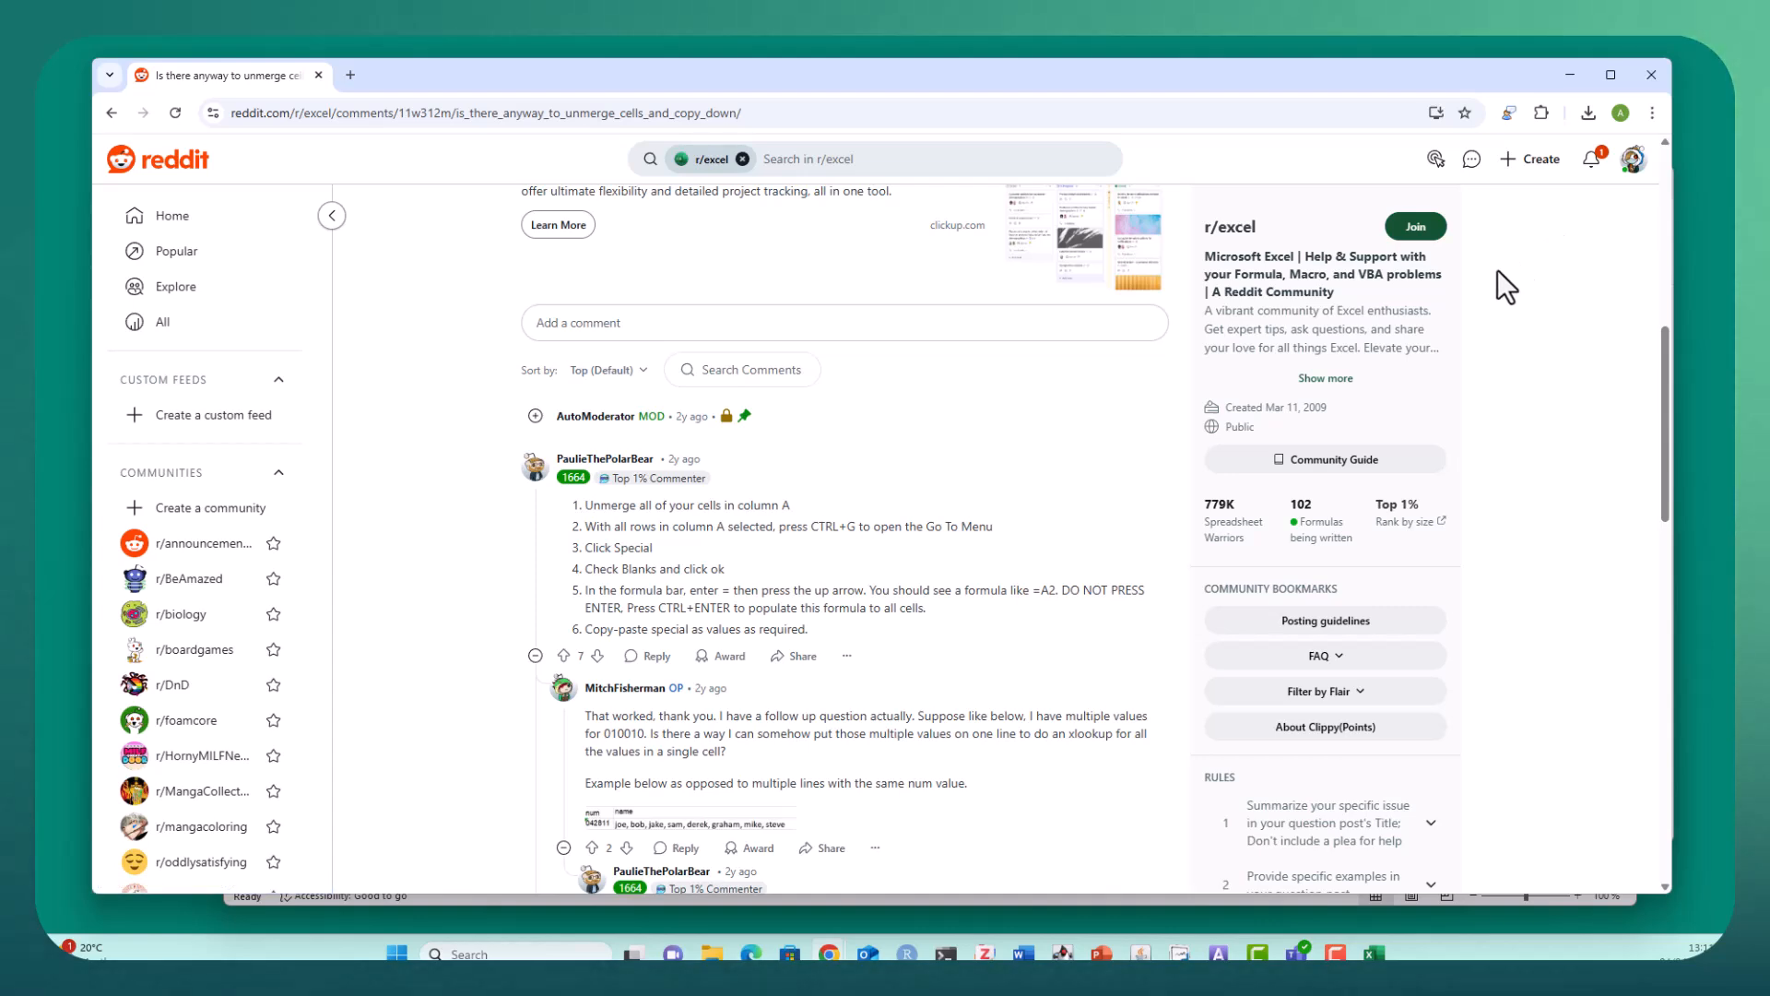
Return to the Table Details by Date.xlsx workbook in Excel and unmerge all cells in the State column.
click(1374, 952)
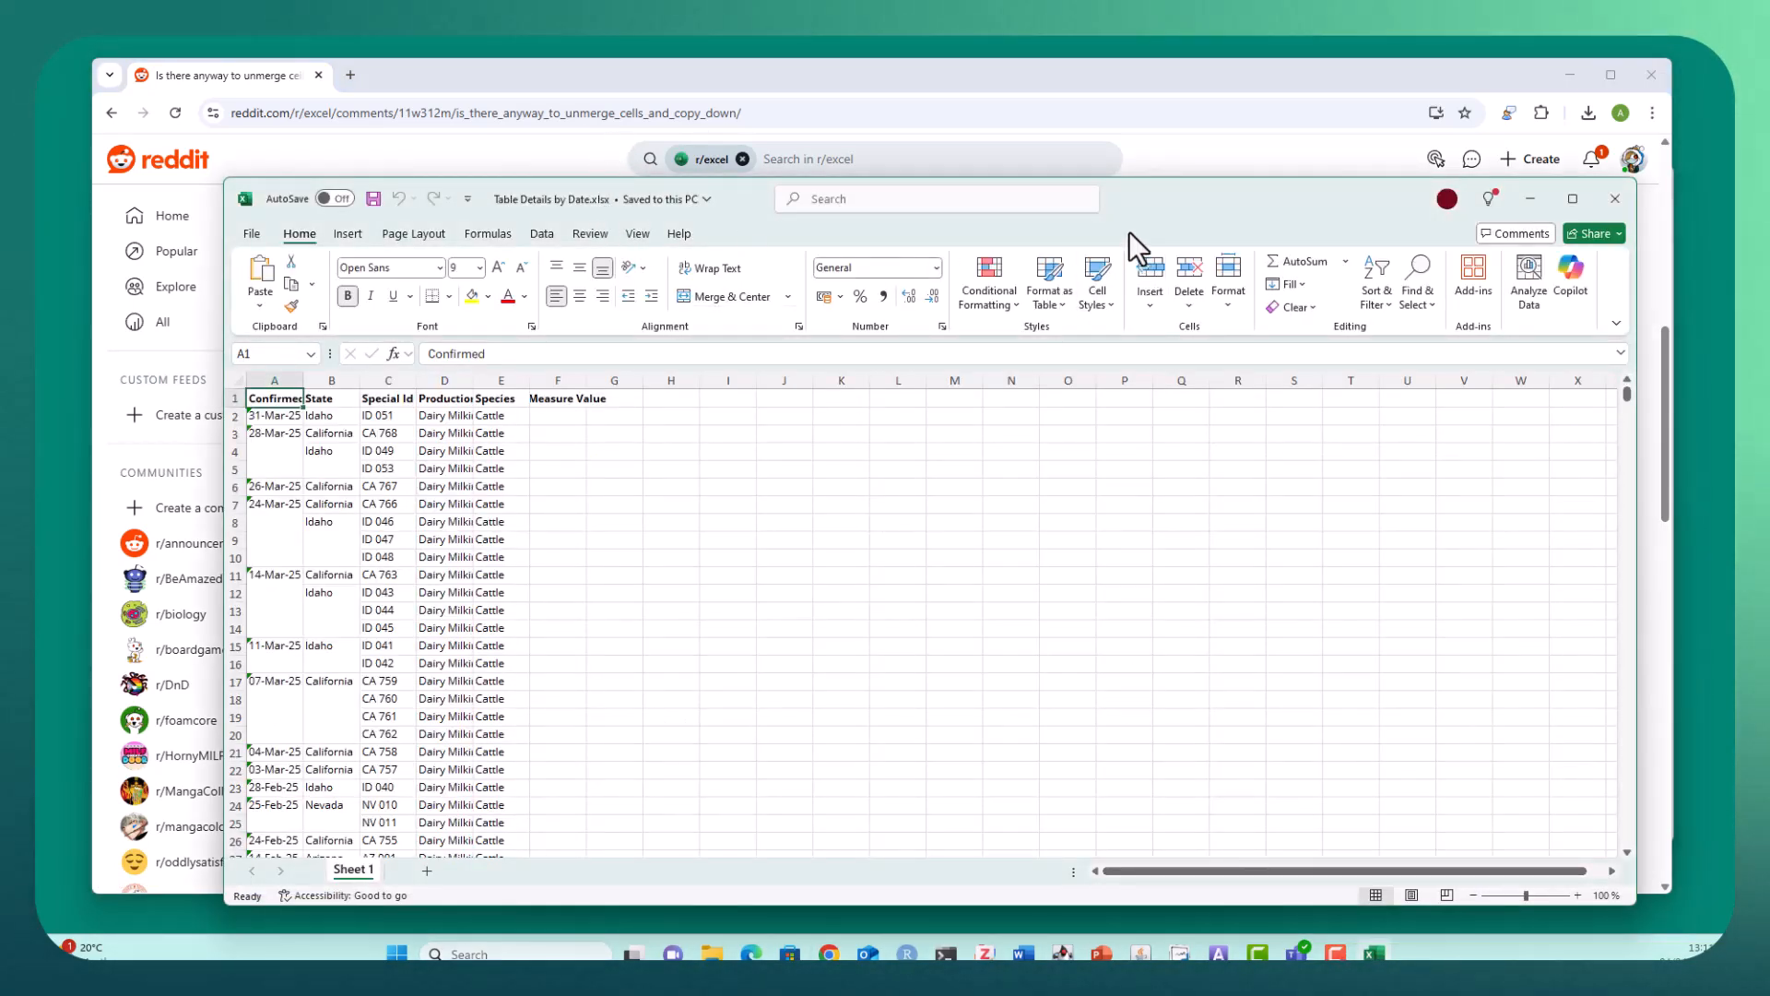
drag(1136, 199, 1138, 156)
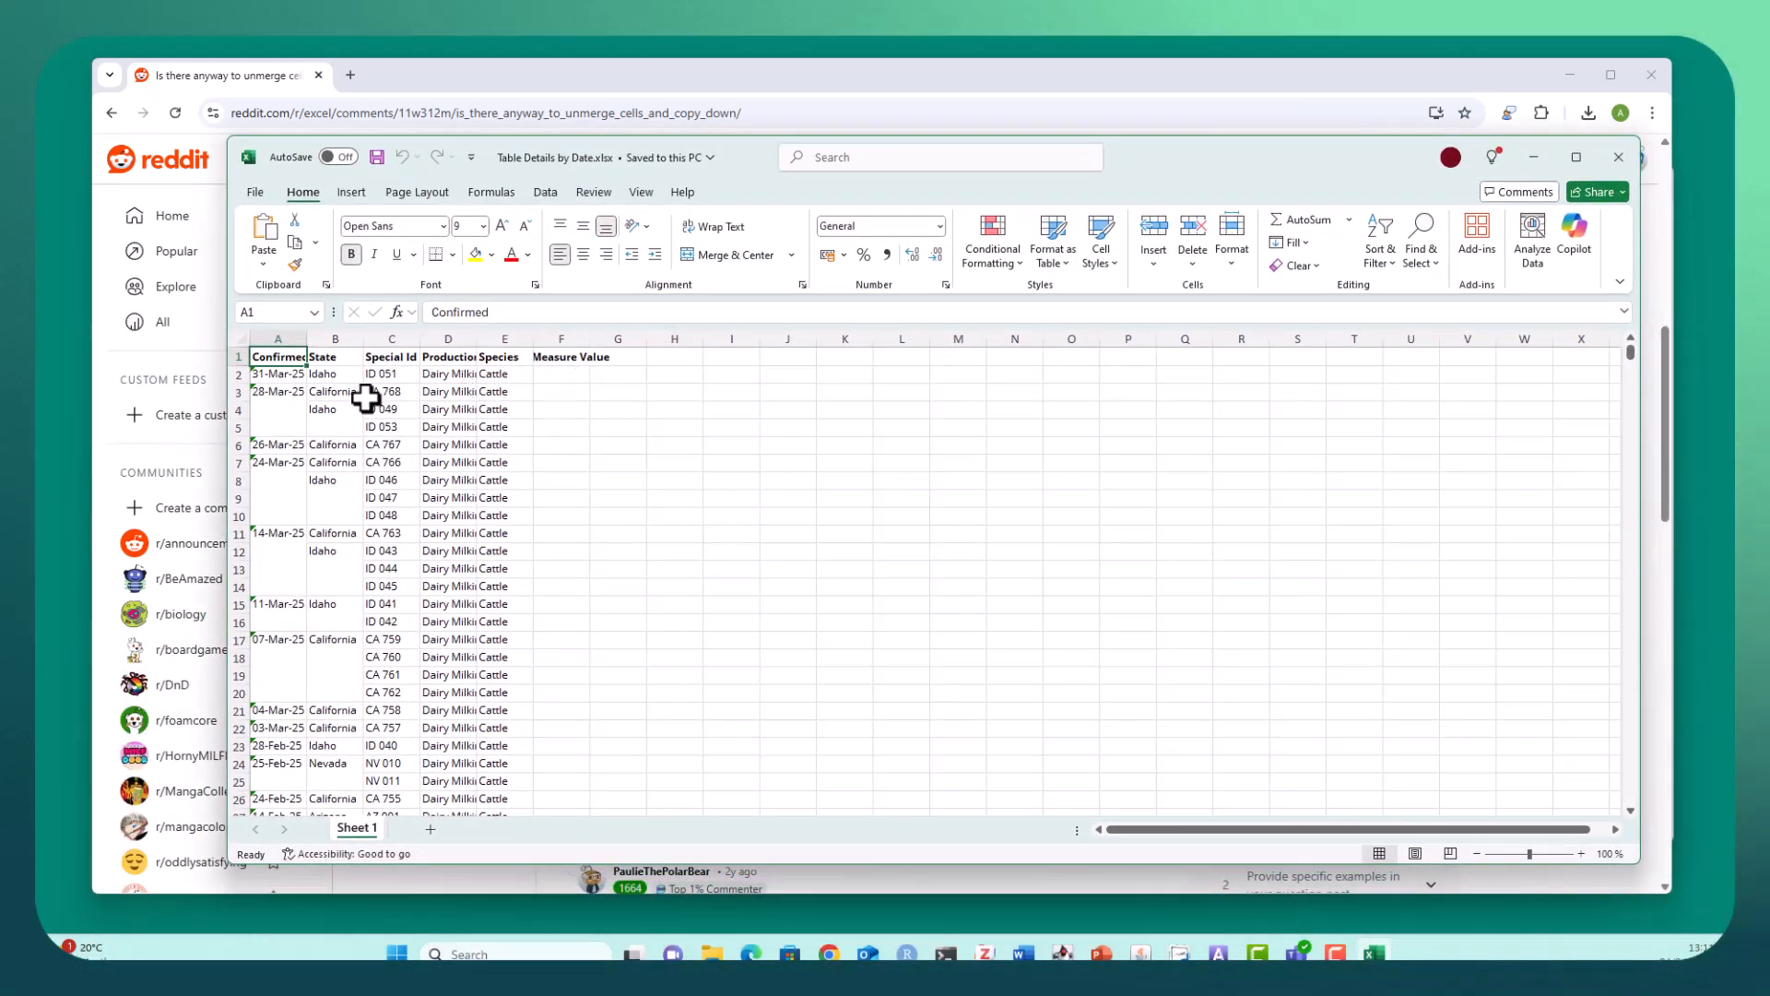
click(335, 339)
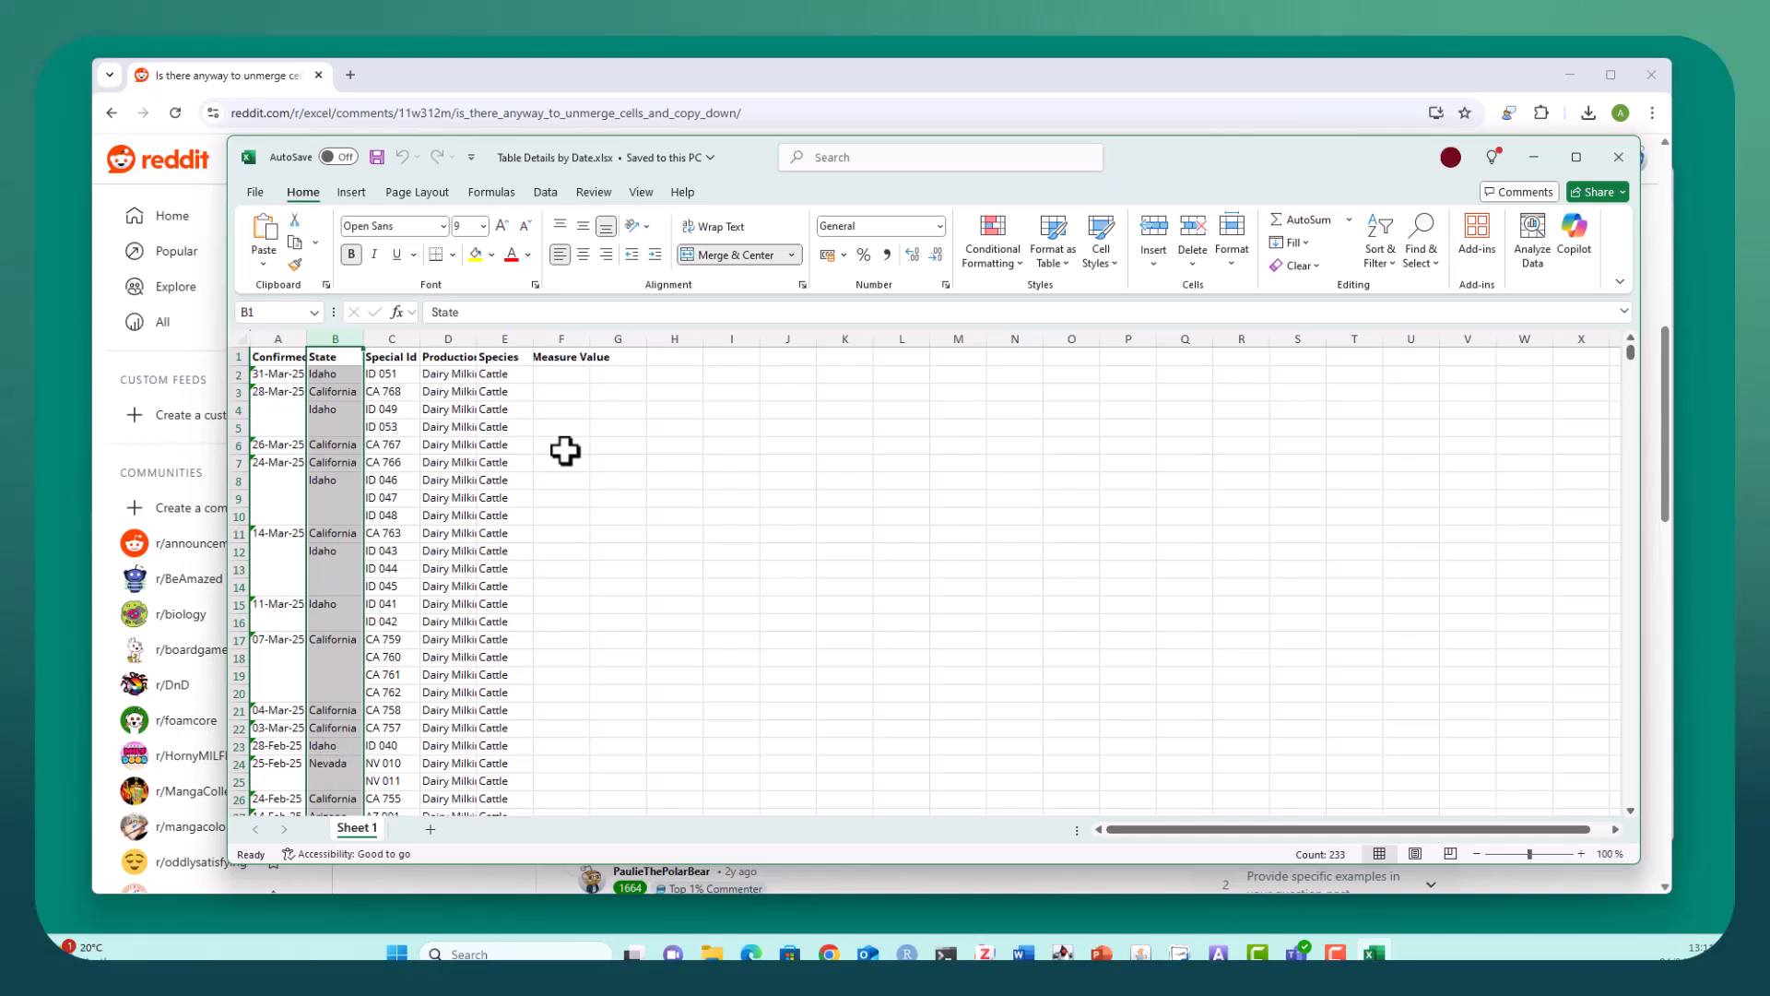
click(791, 255)
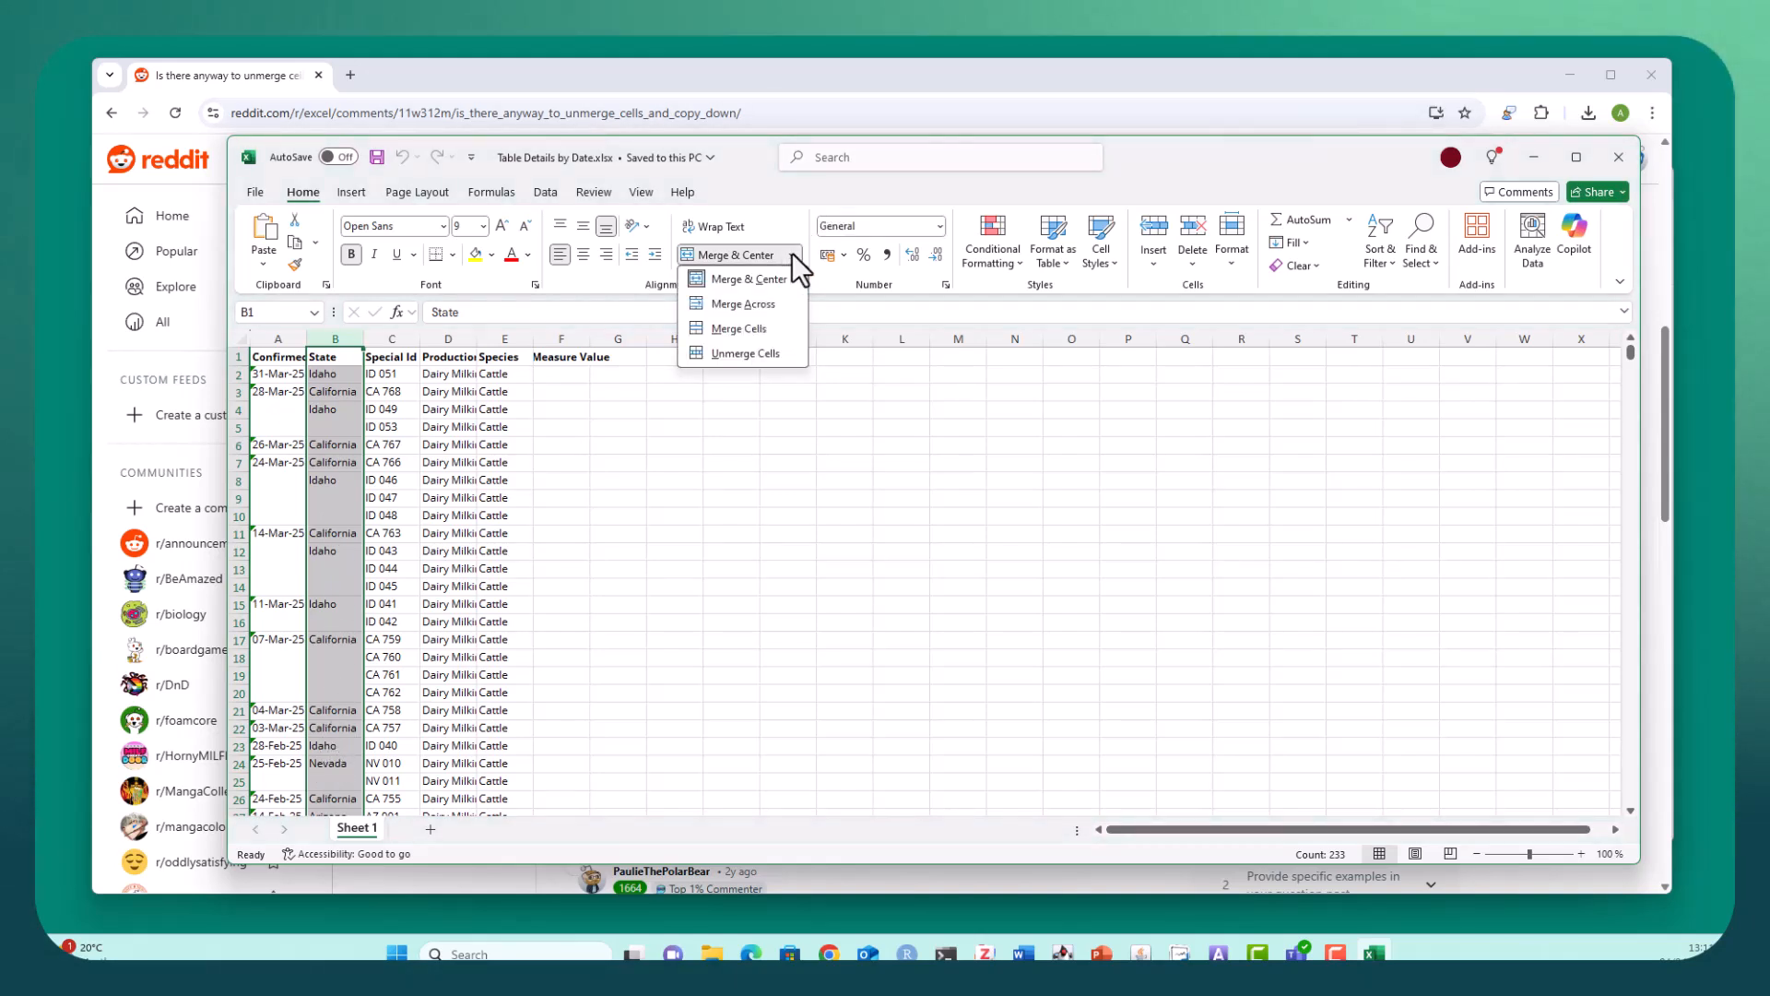
click(774, 356)
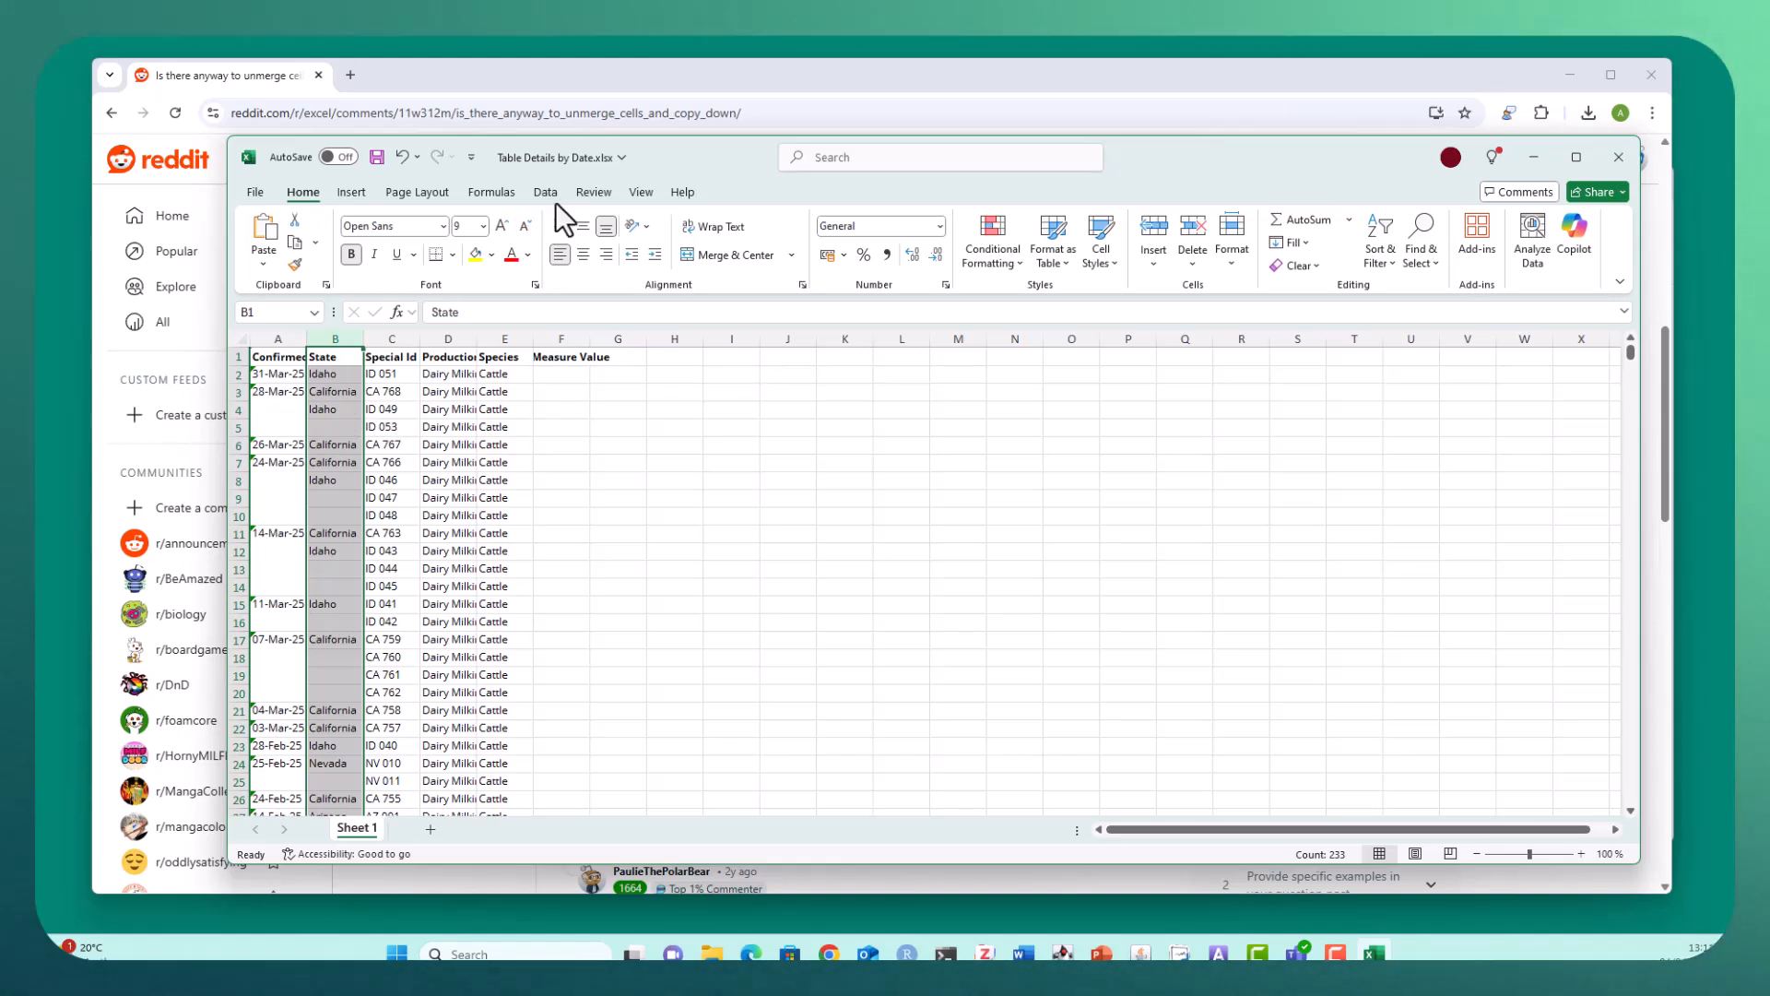
Check the Reddit instructions, then select only the blank cells of the State column in Excel using Go To Special.
click(861, 72)
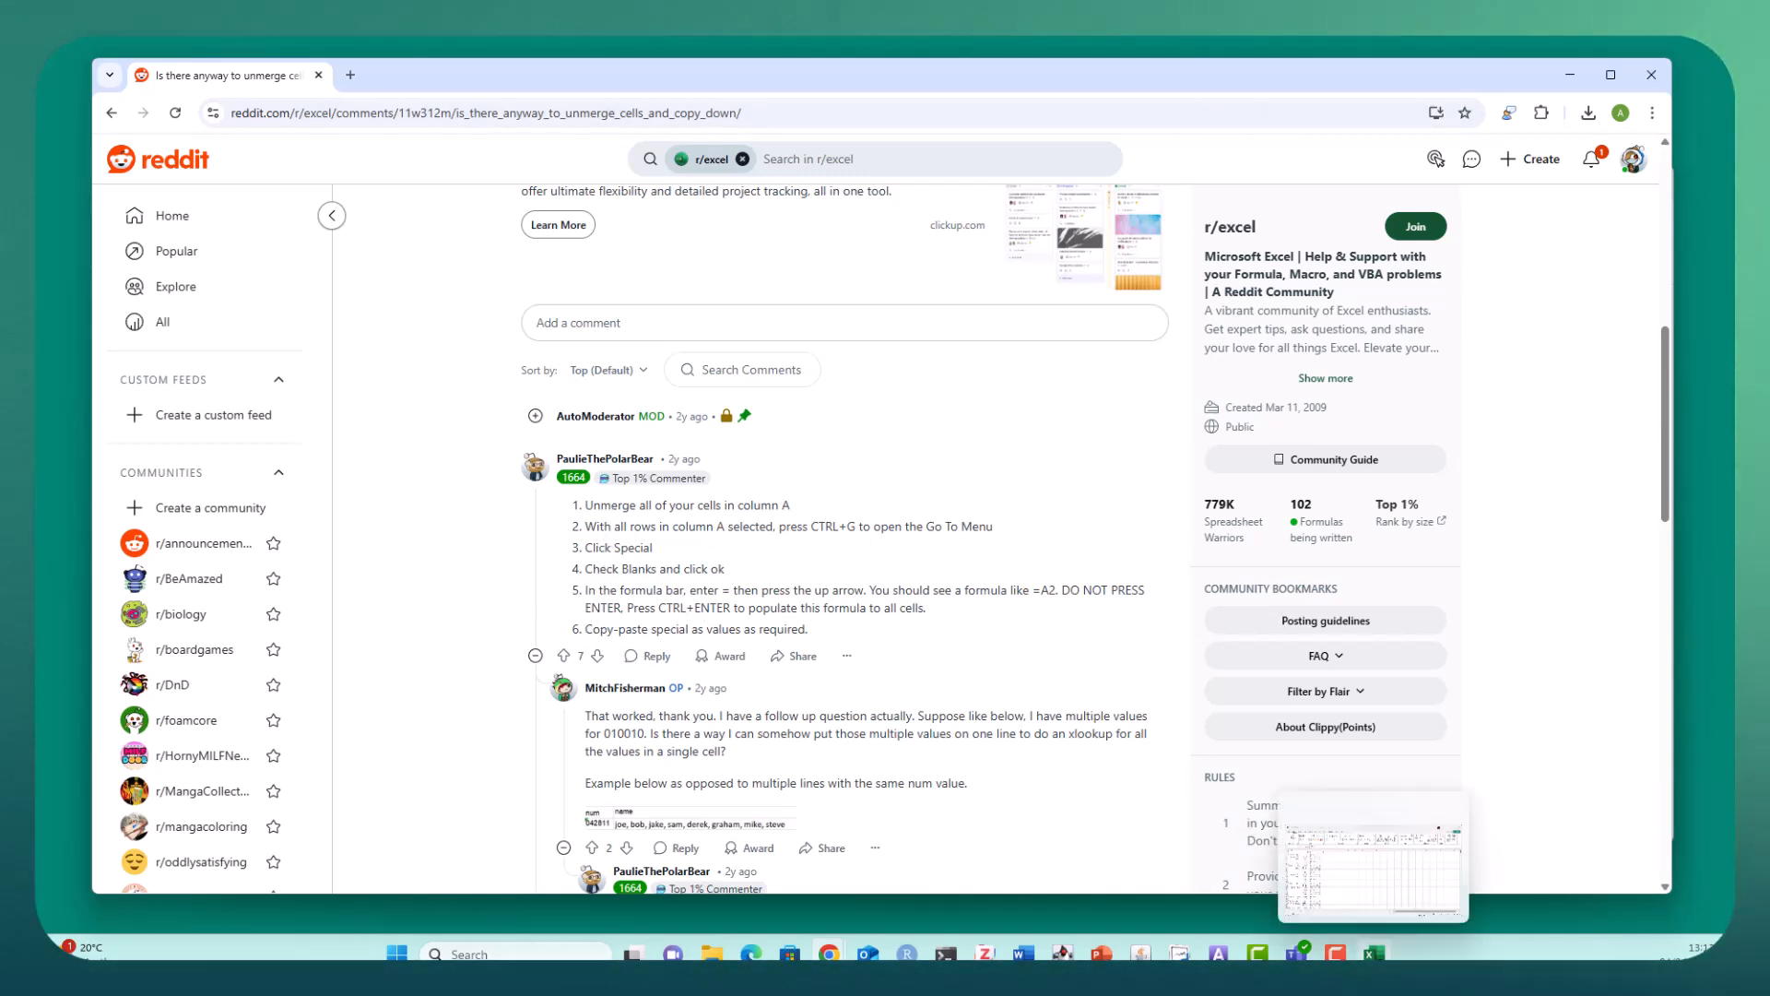
click(1374, 953)
key(ctrl+g)
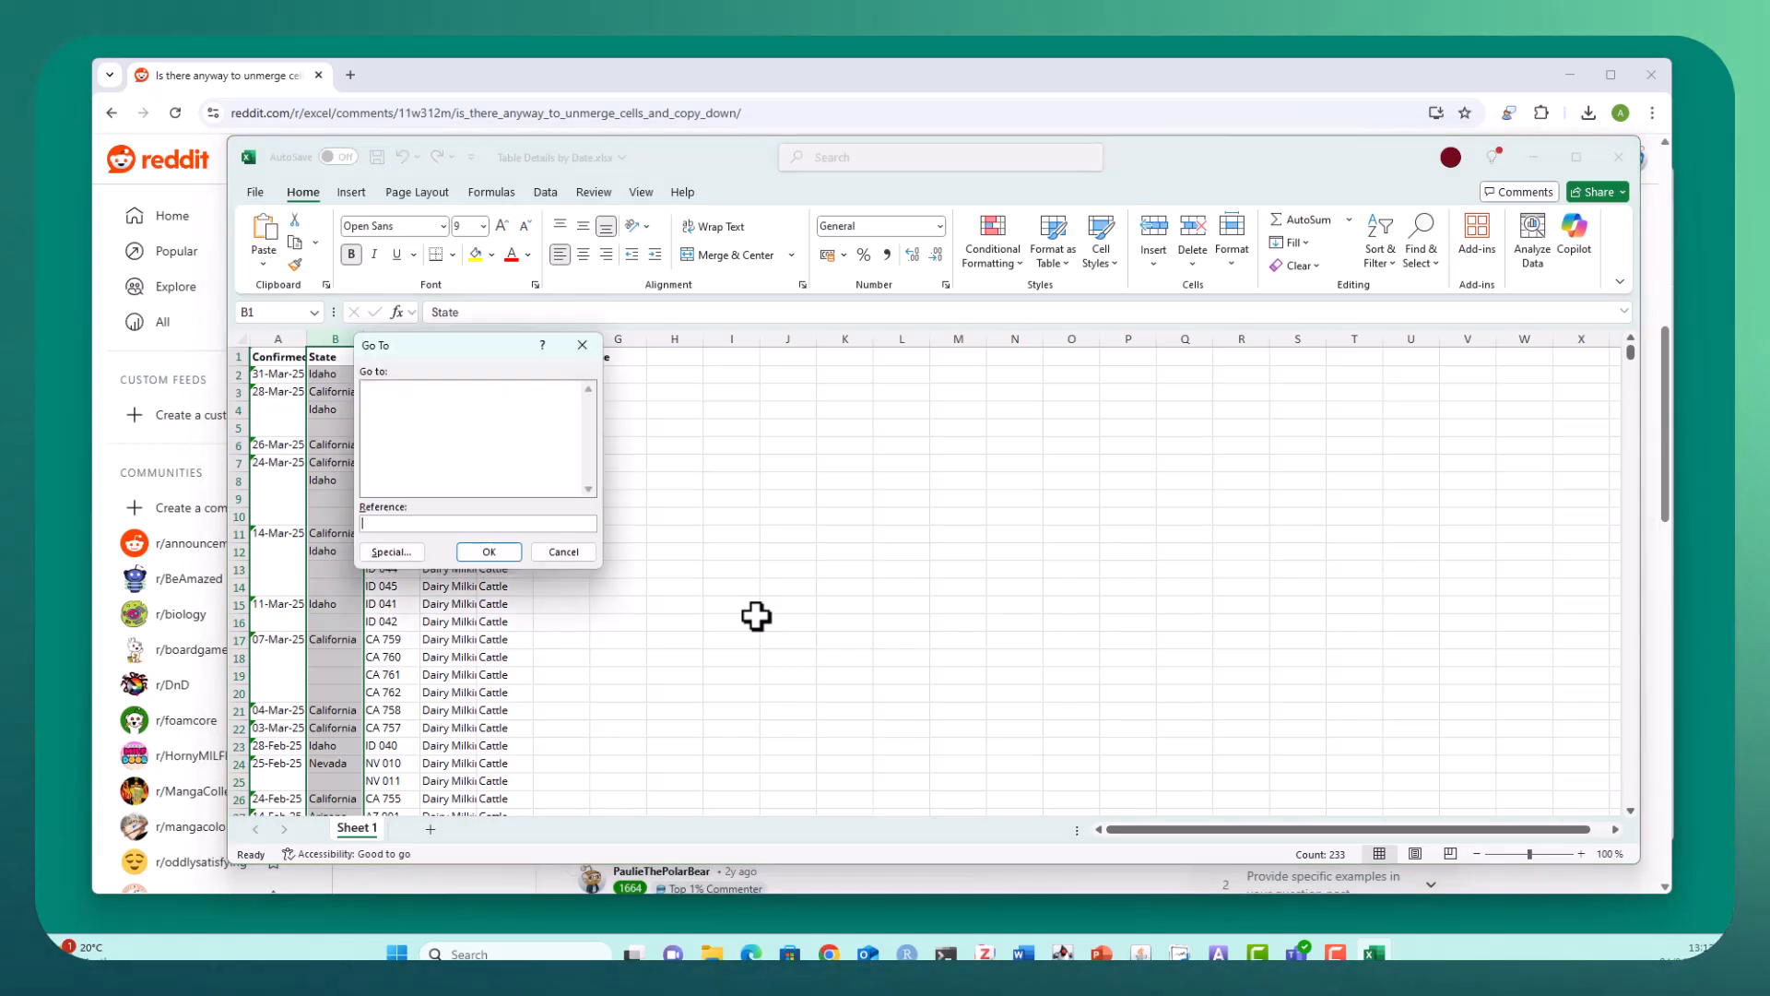
click(400, 551)
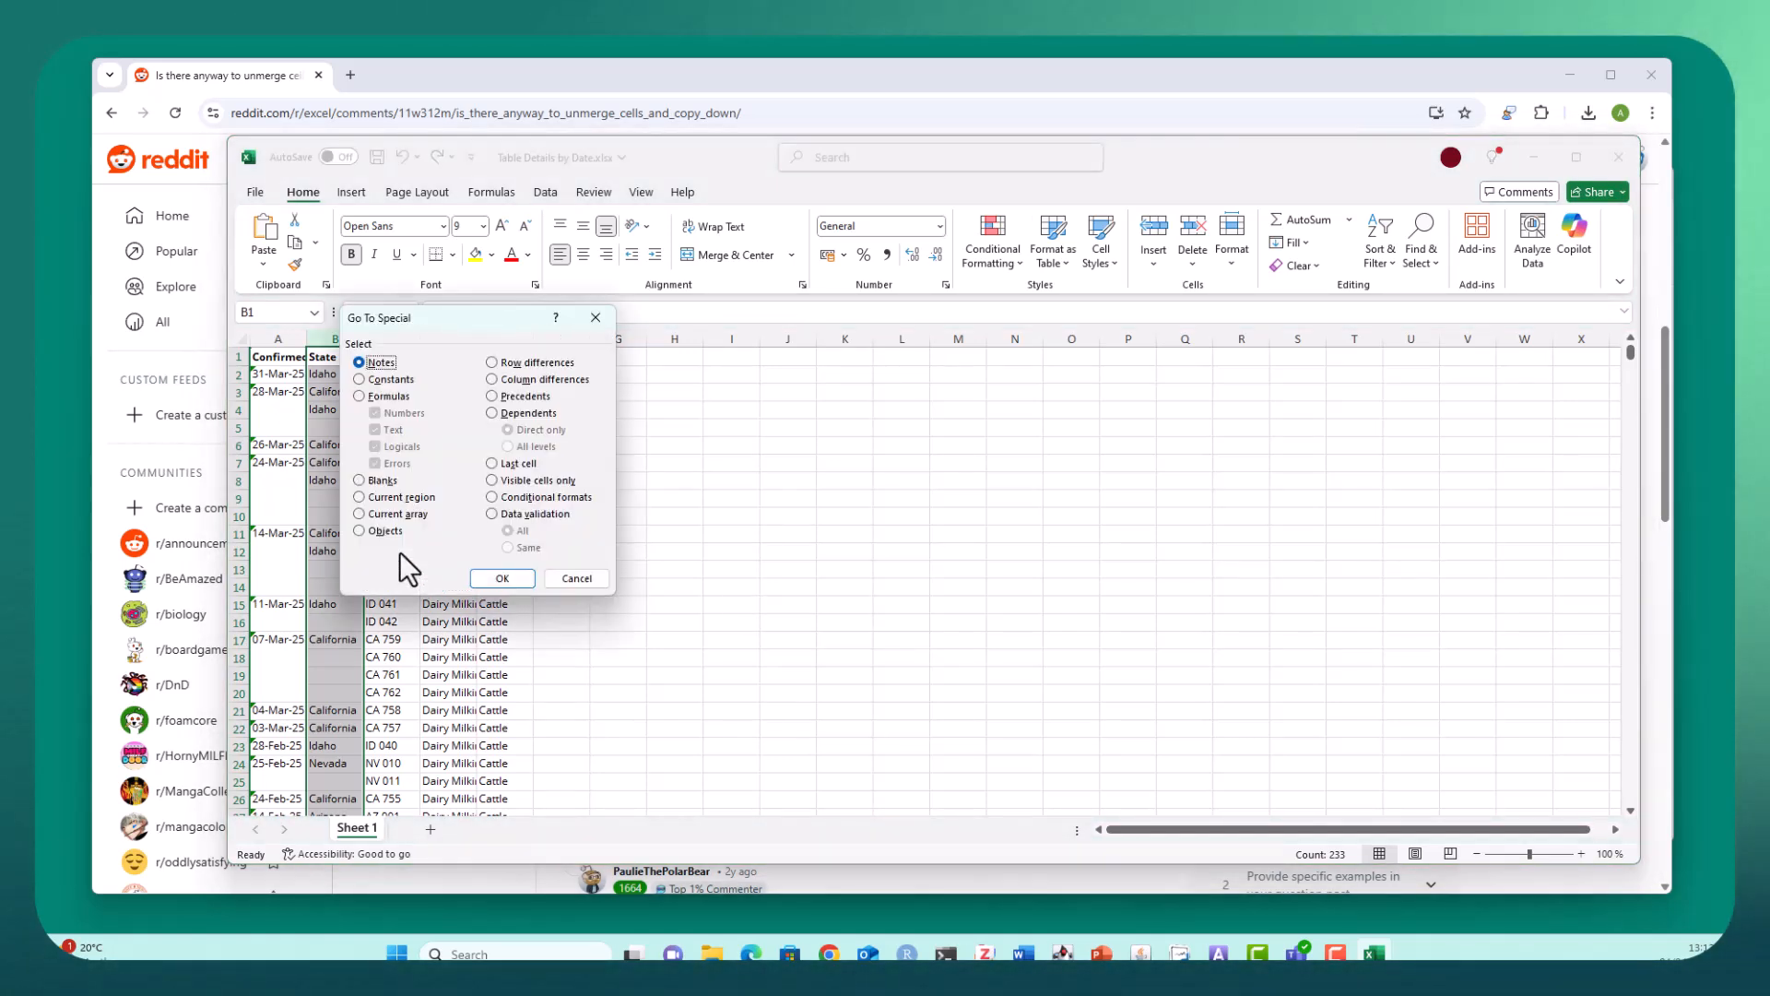
click(361, 482)
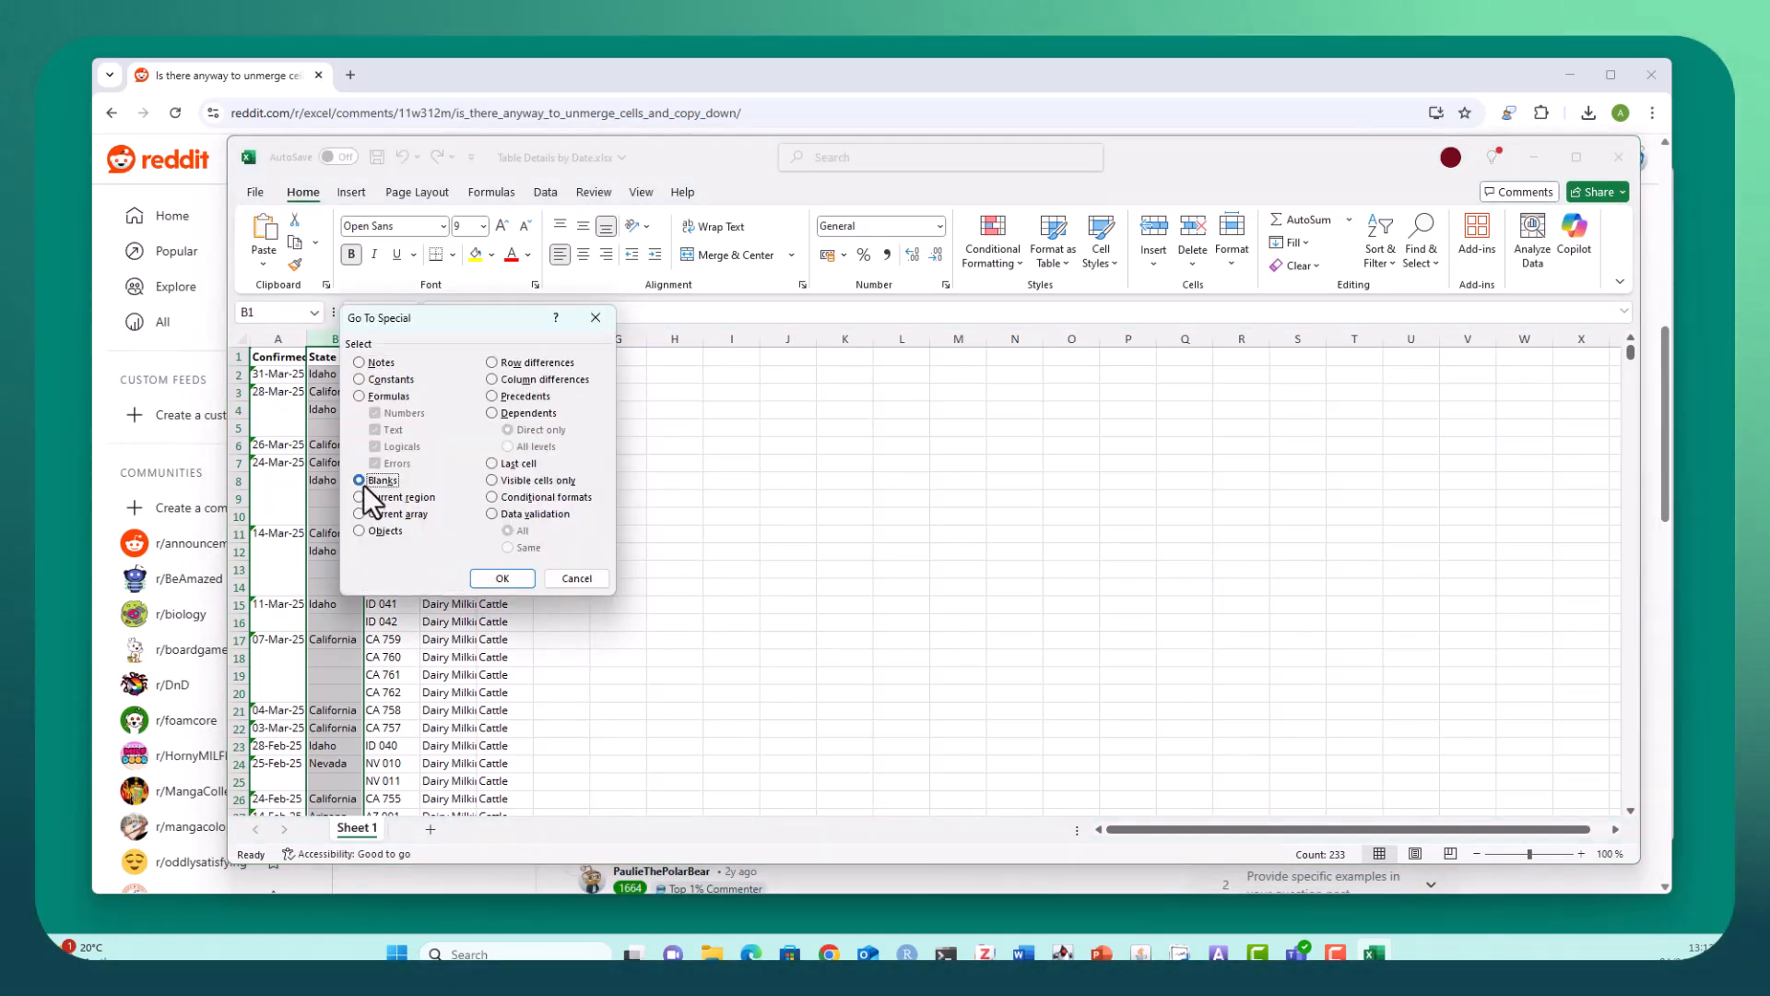
click(506, 579)
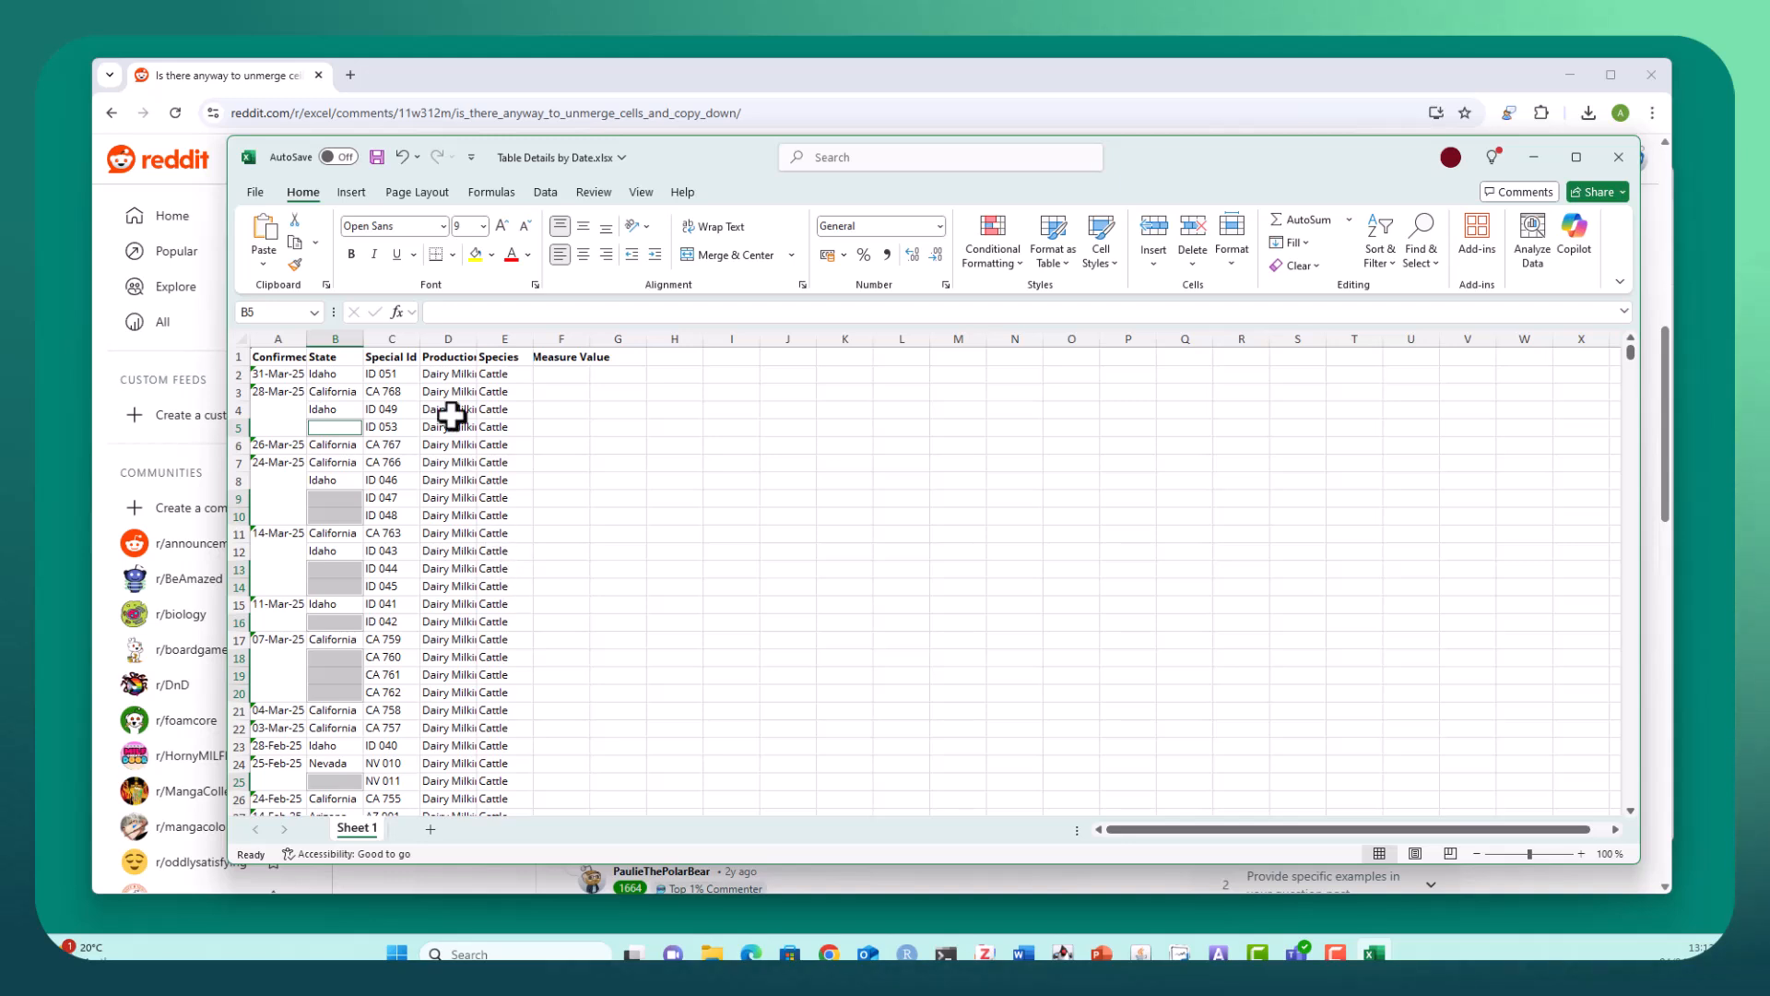
Fill all selected blank State cells at once with a formula referencing the cell above, entered as =B4 in B5.
click(441, 313)
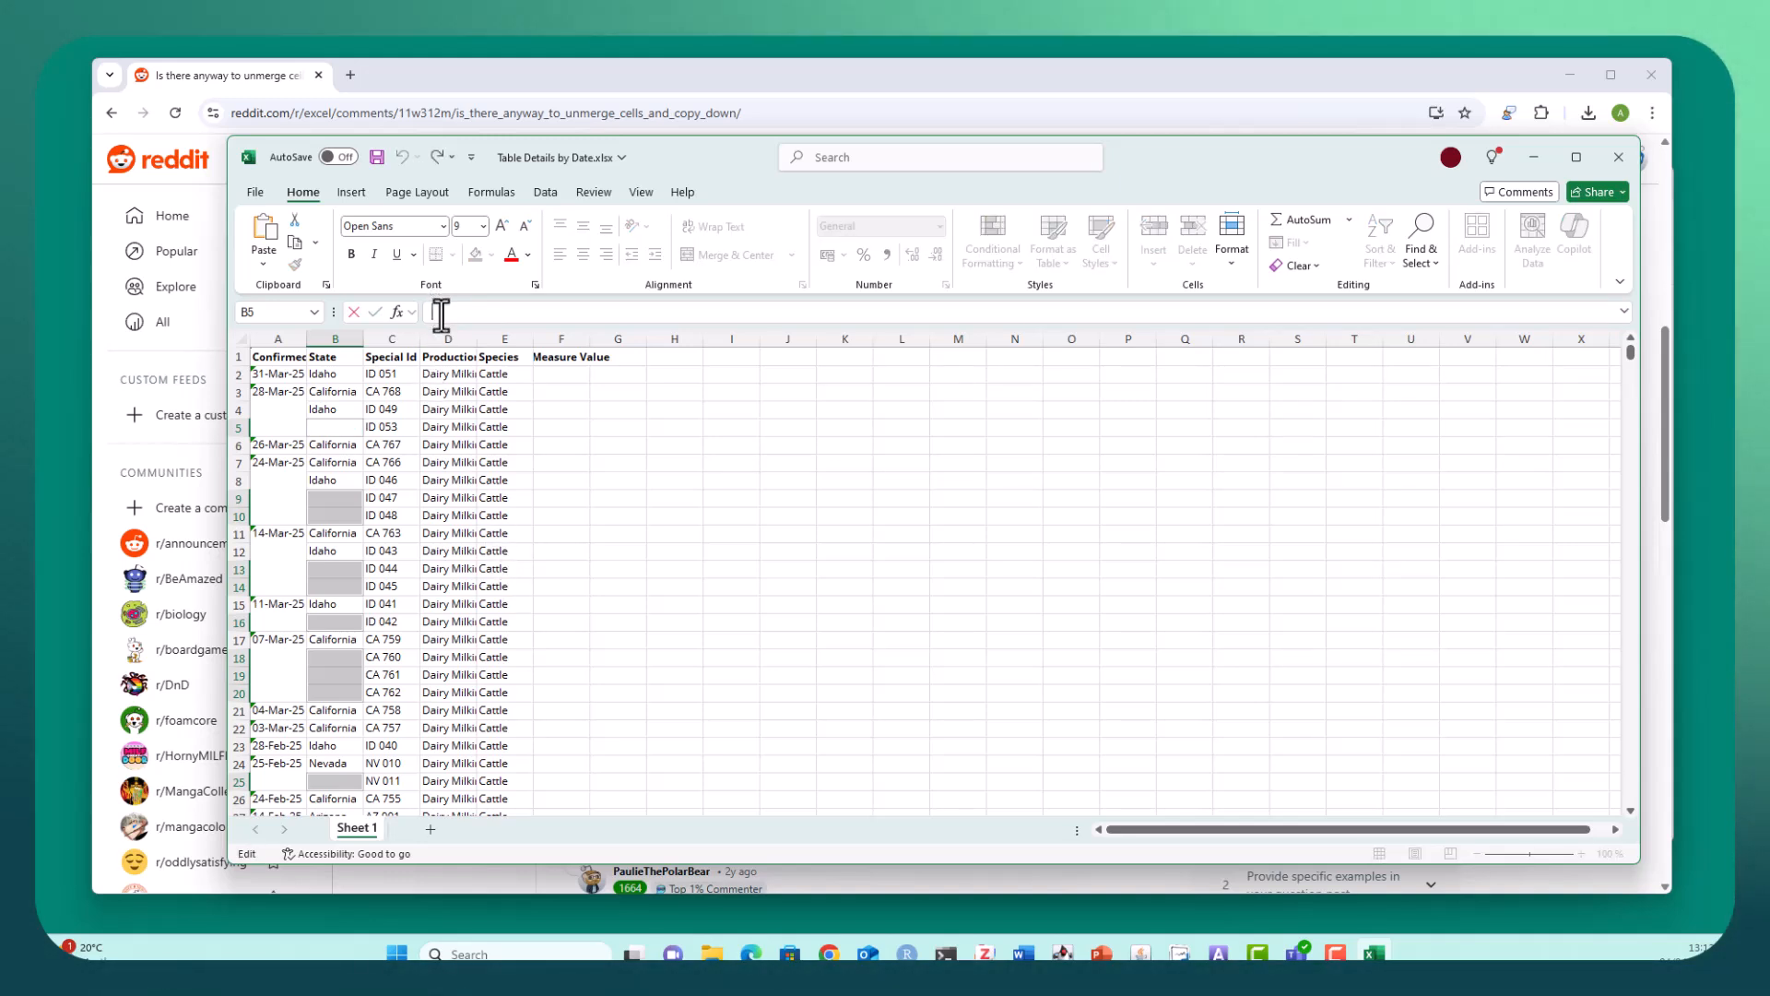
text(=)
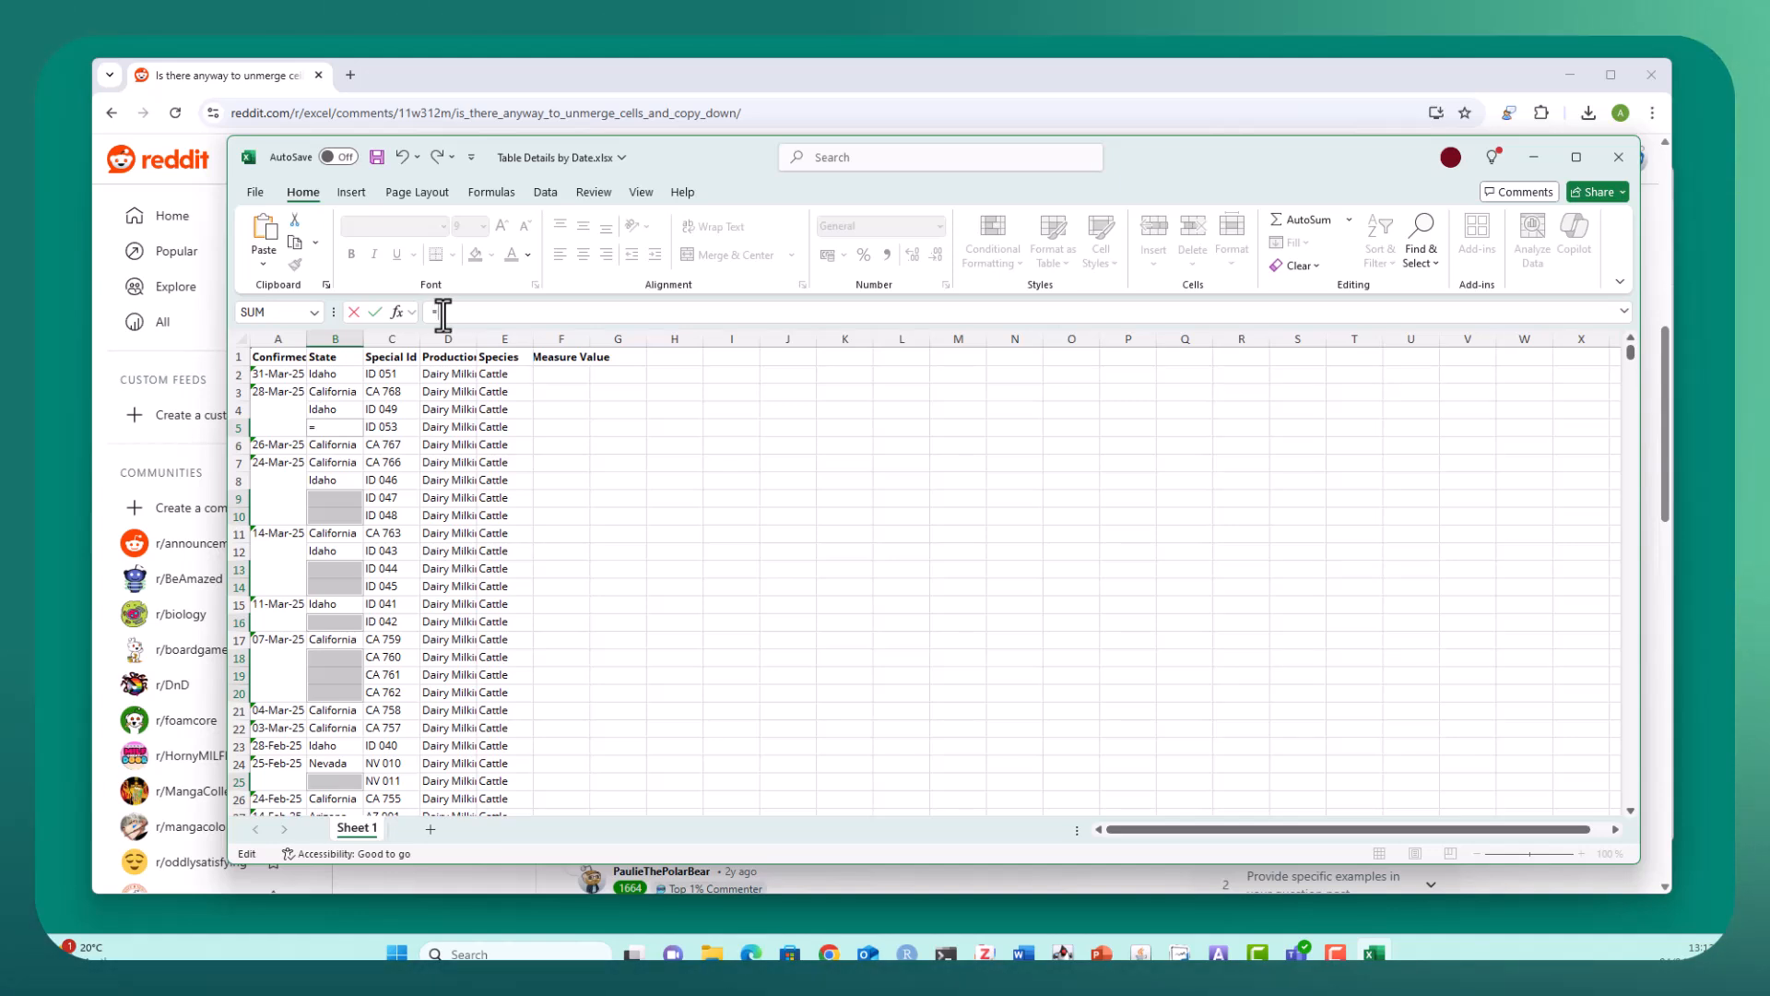
click(340, 414)
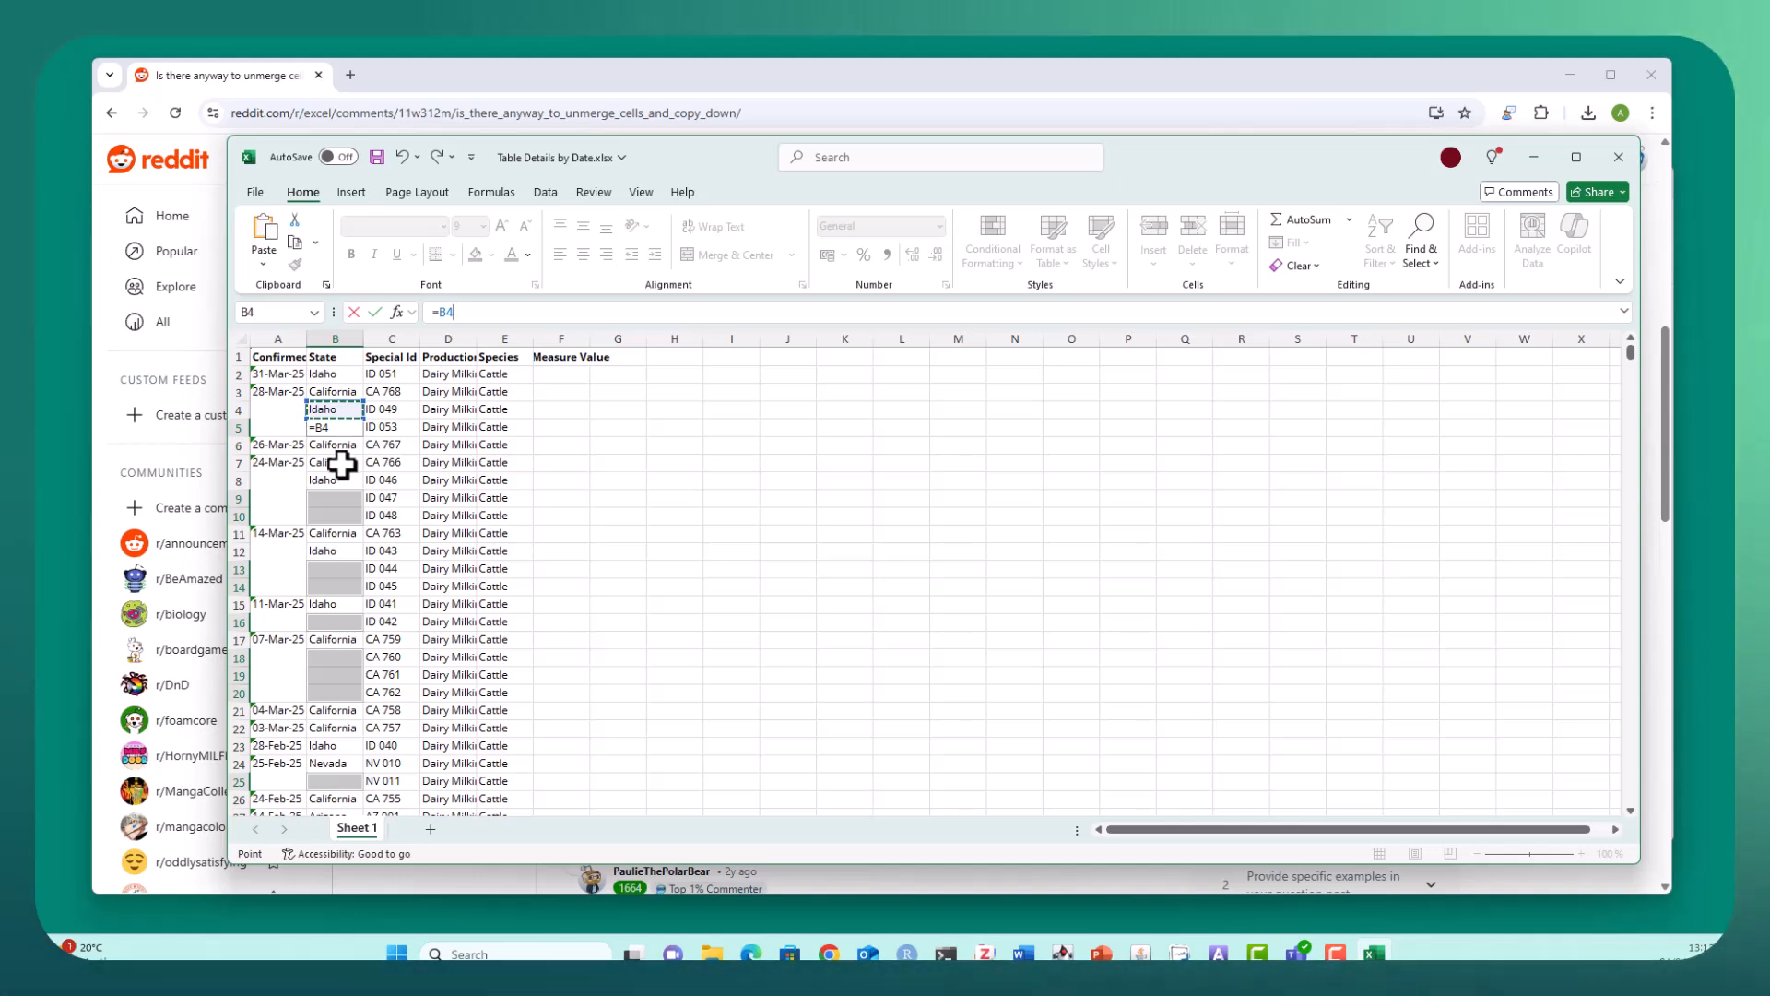
click(518, 65)
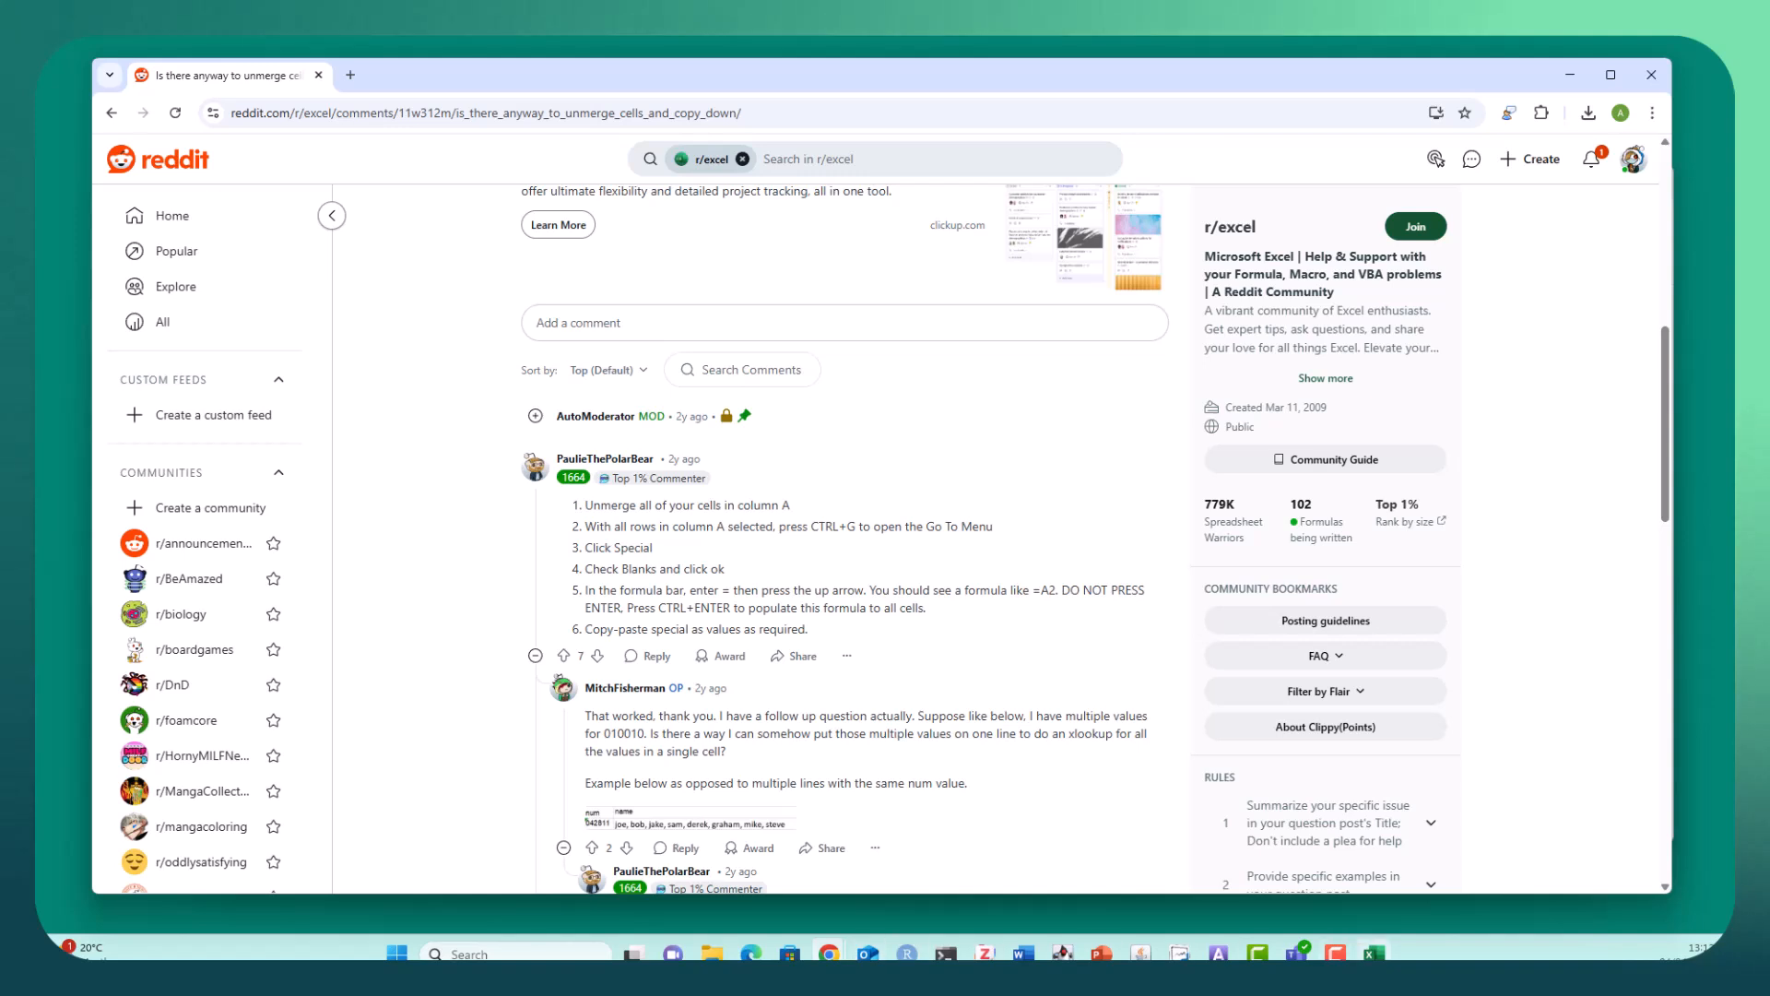
click(1374, 953)
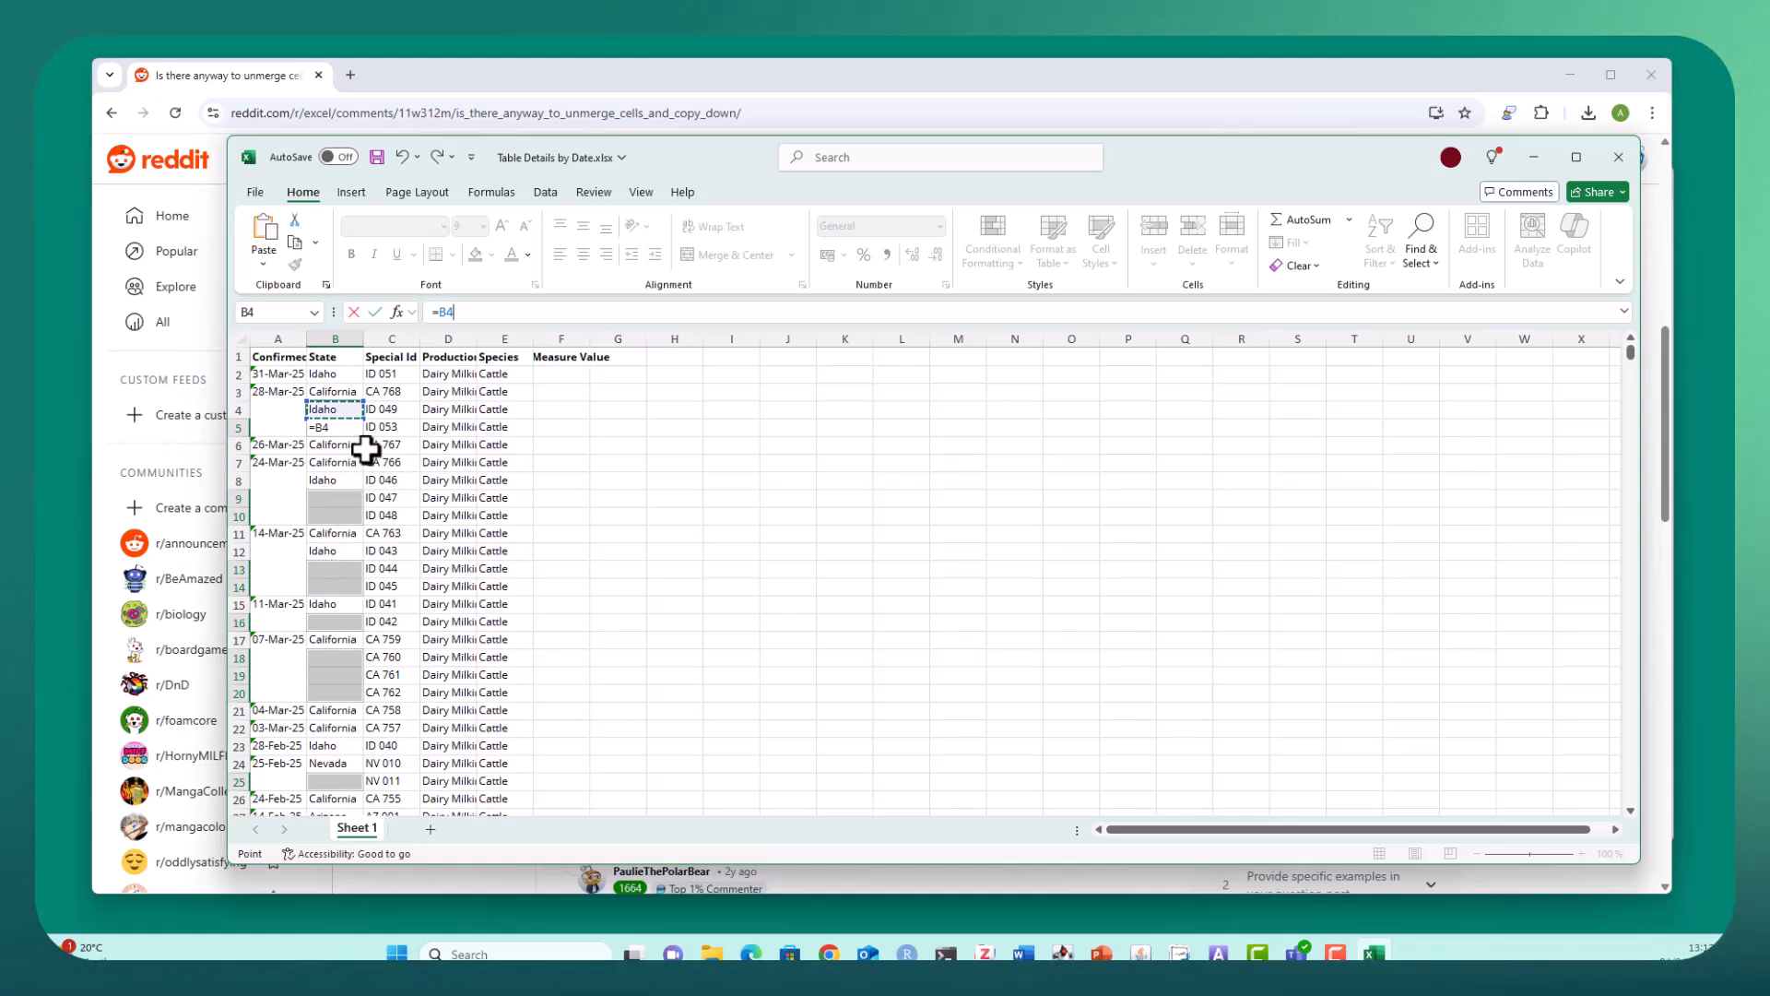
key(ctrl+Return)
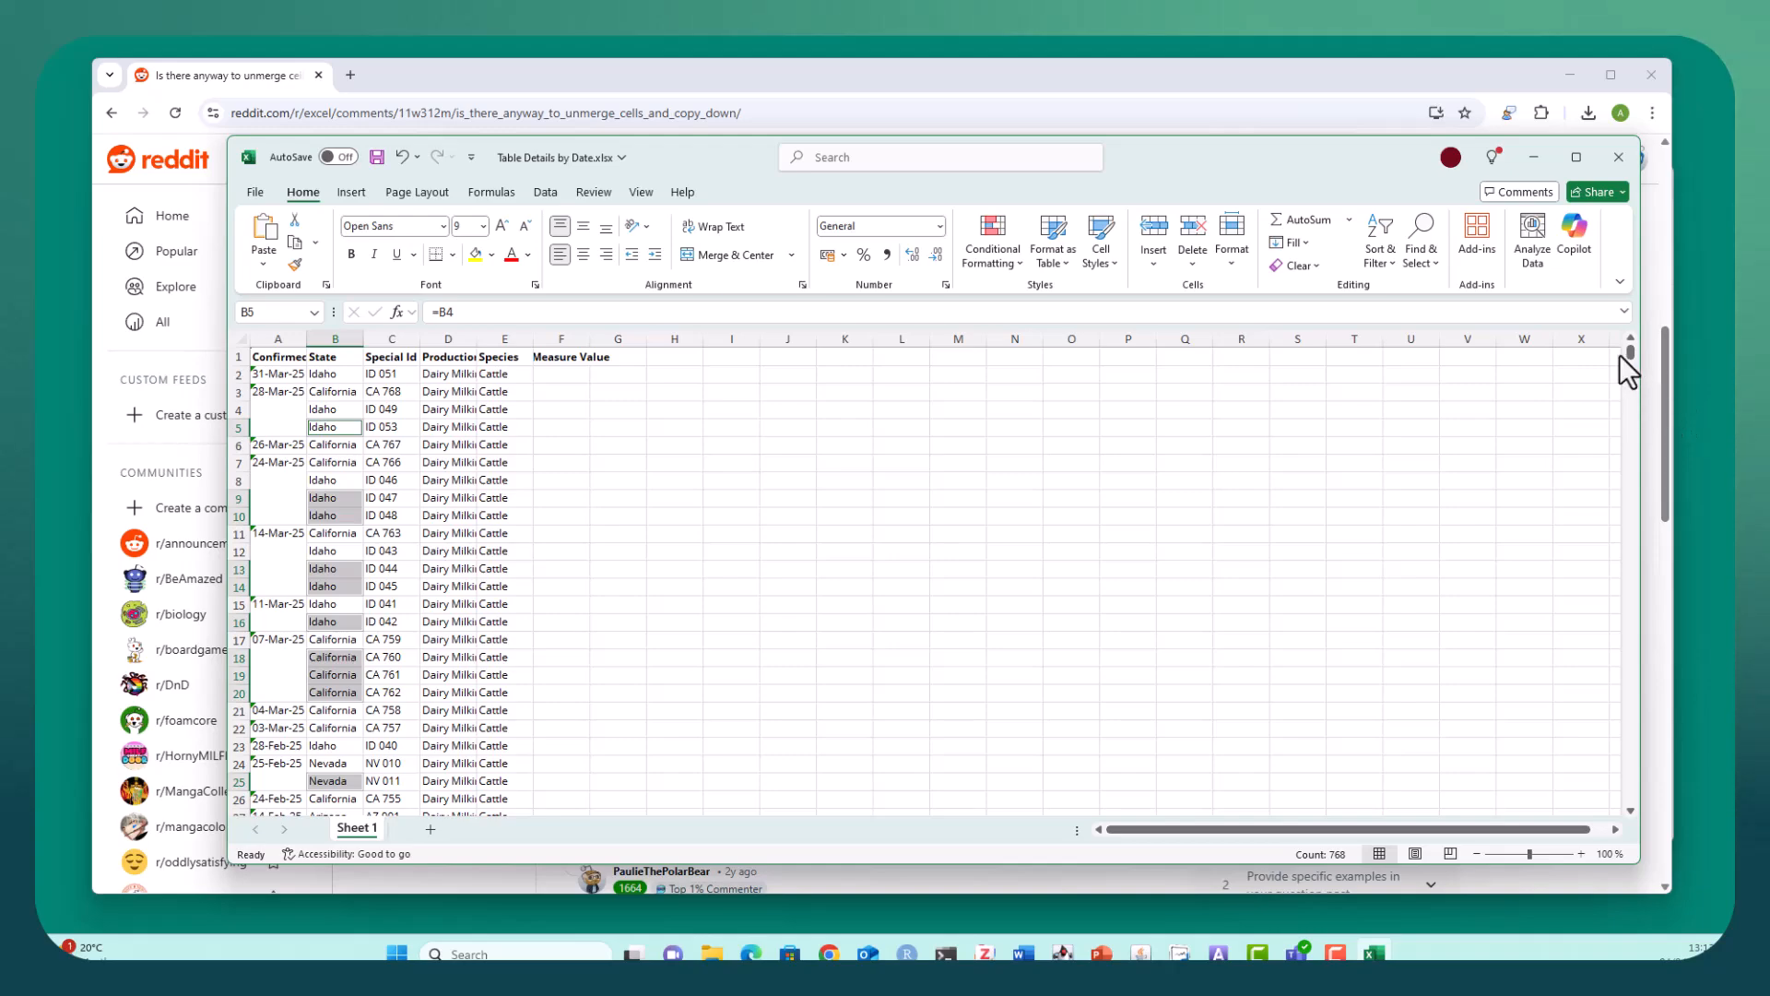
mouse_move(1629, 353)
mouse_down()
mouse_move(1575, 808)
mouse_move(1627, 343)
mouse_up()
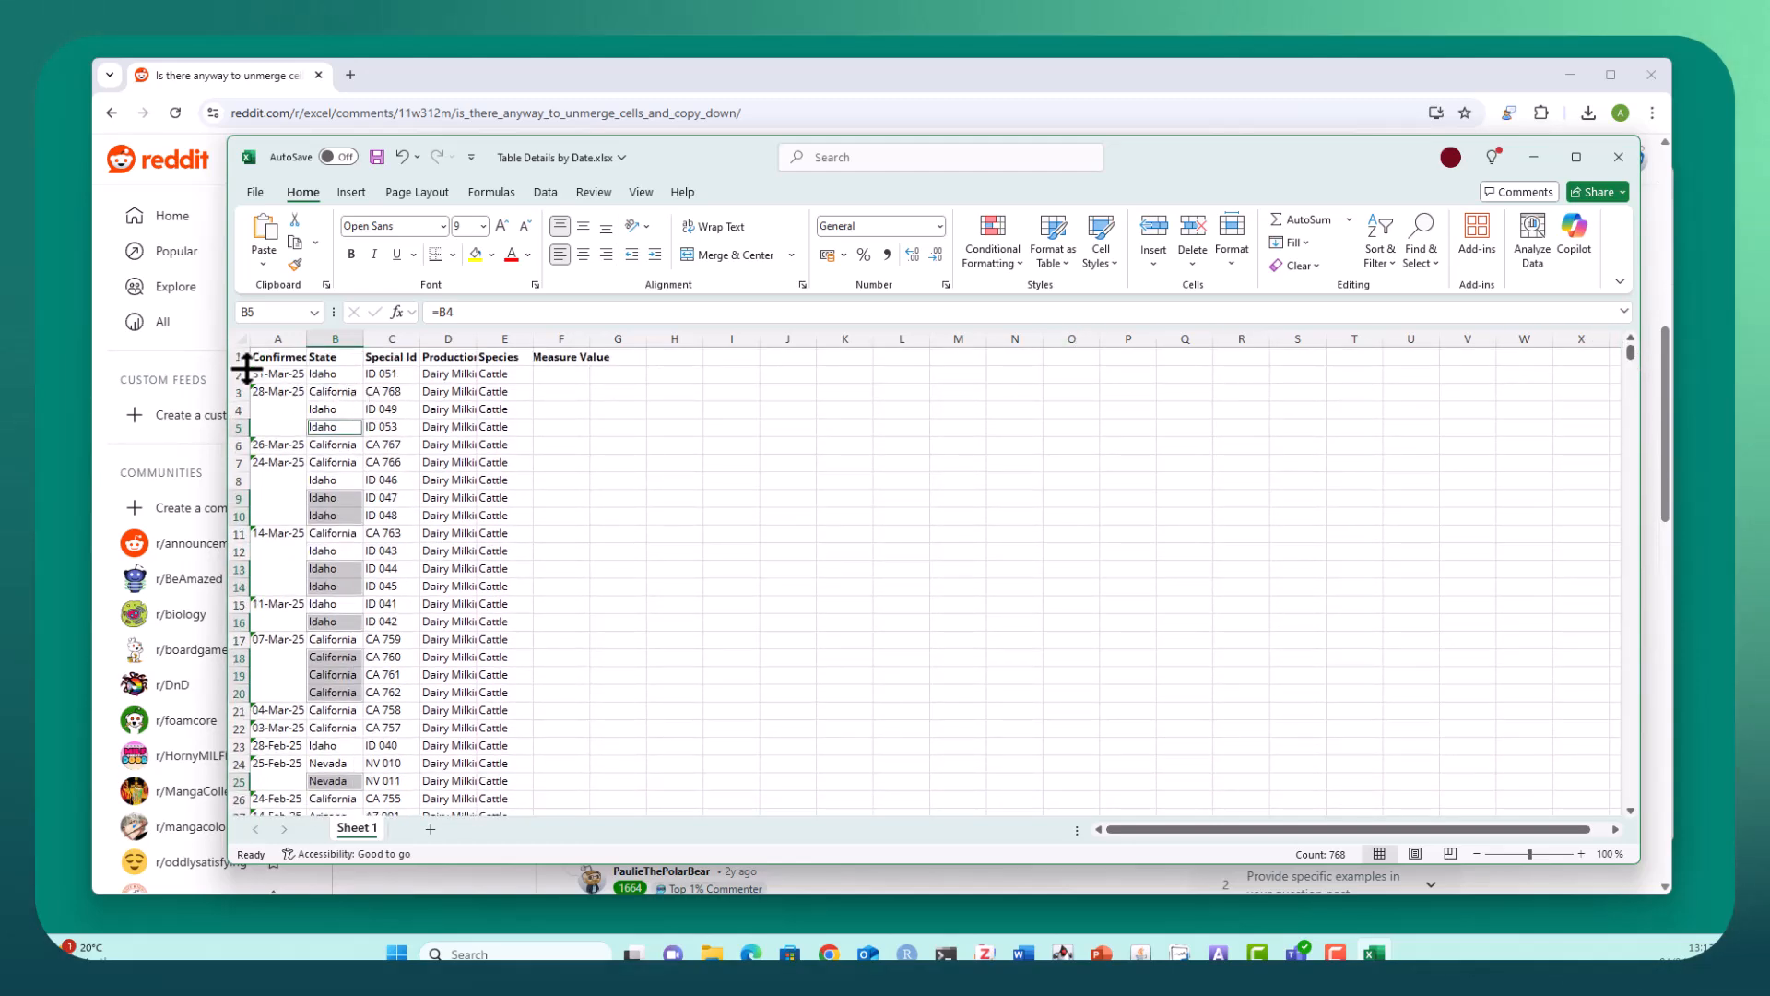
Unmerge all cells in the Confirmed date column.
click(269, 334)
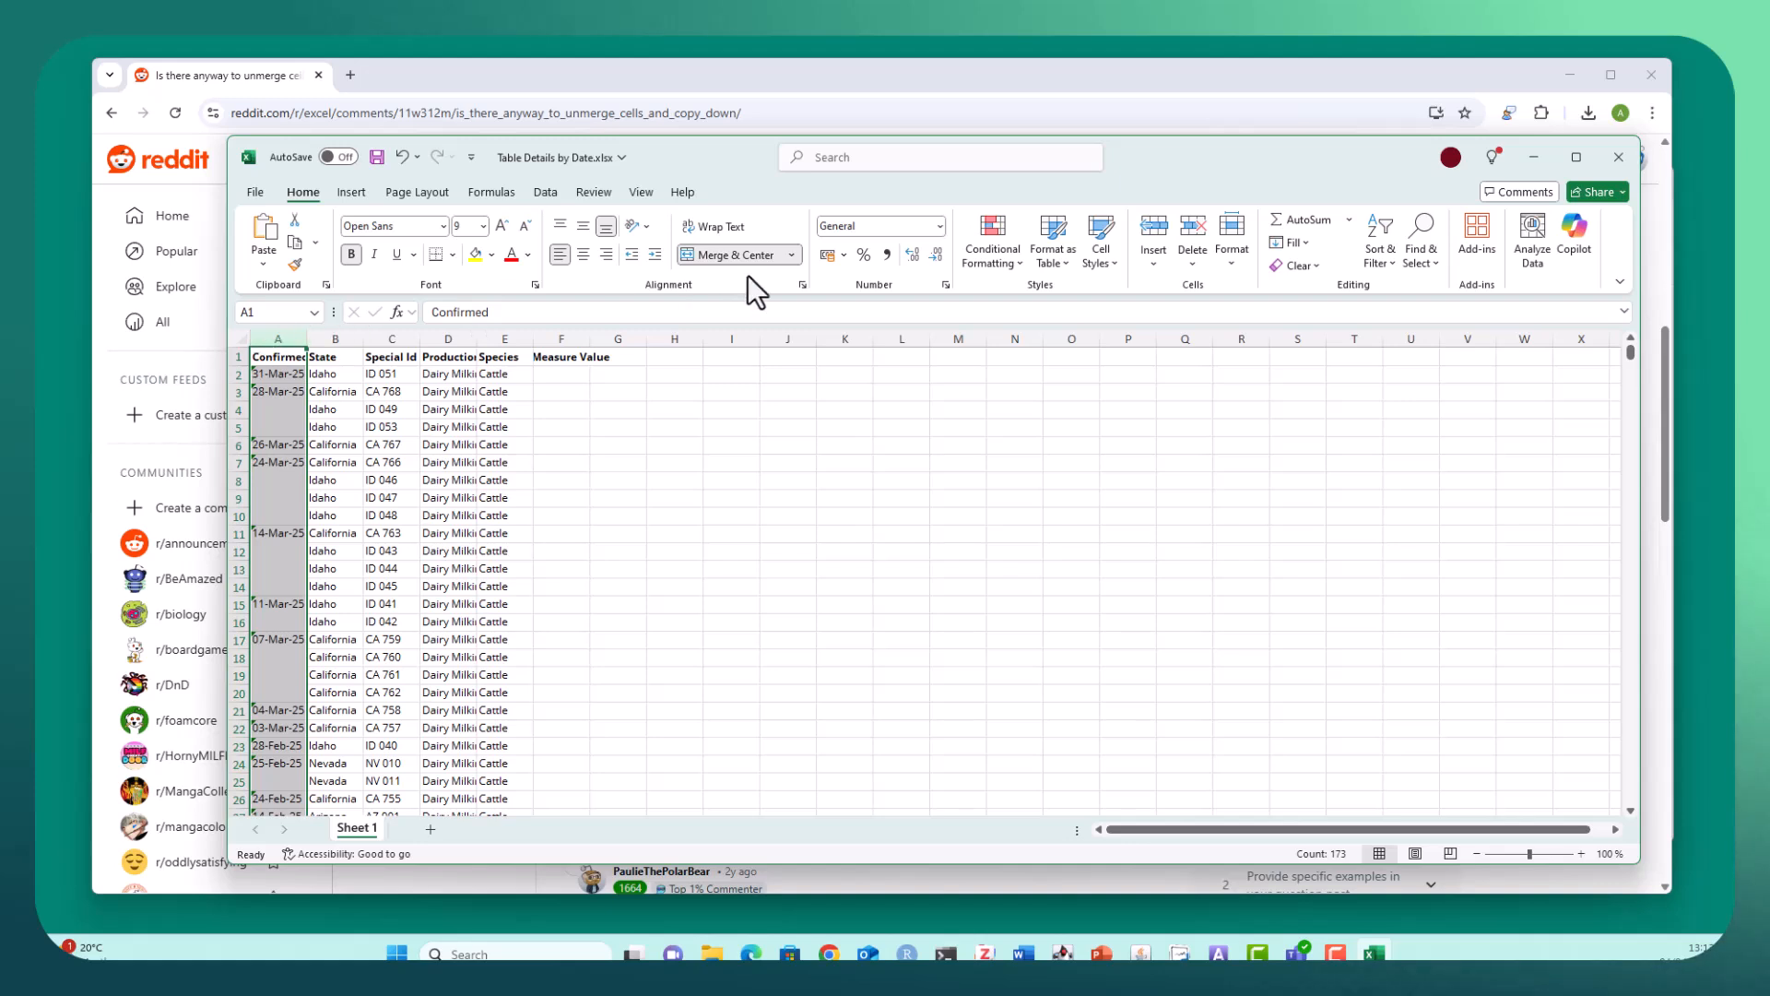
click(790, 255)
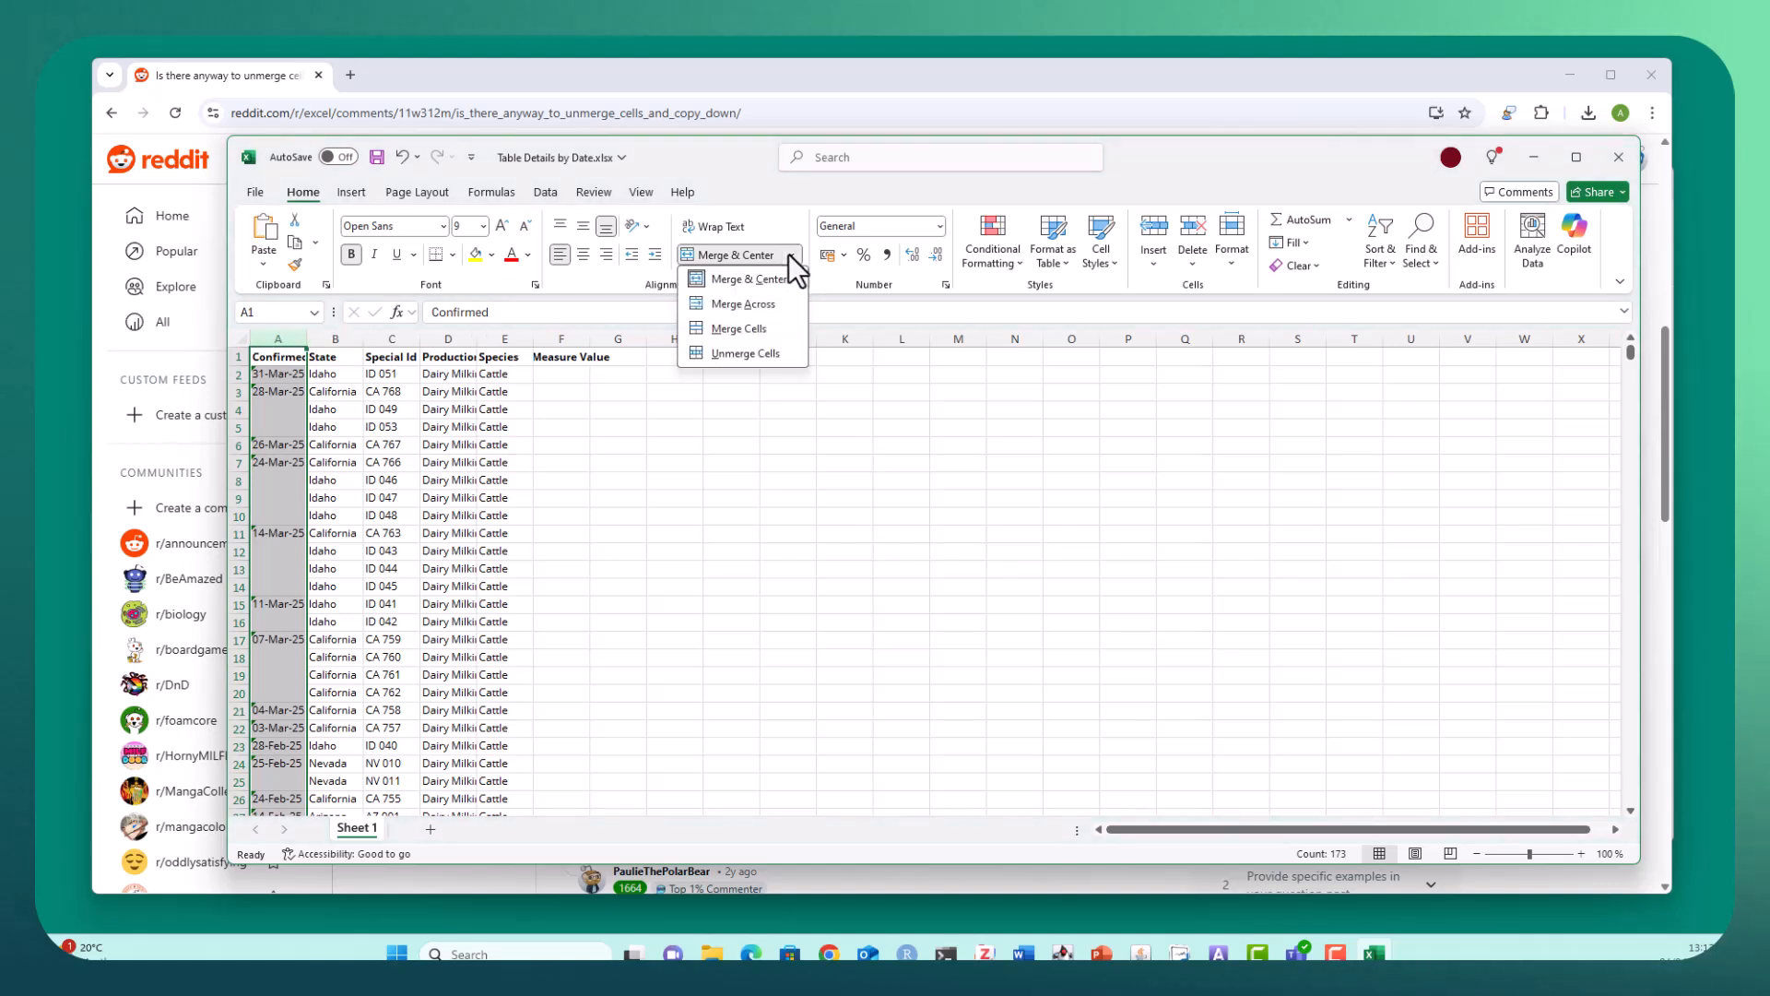
click(745, 353)
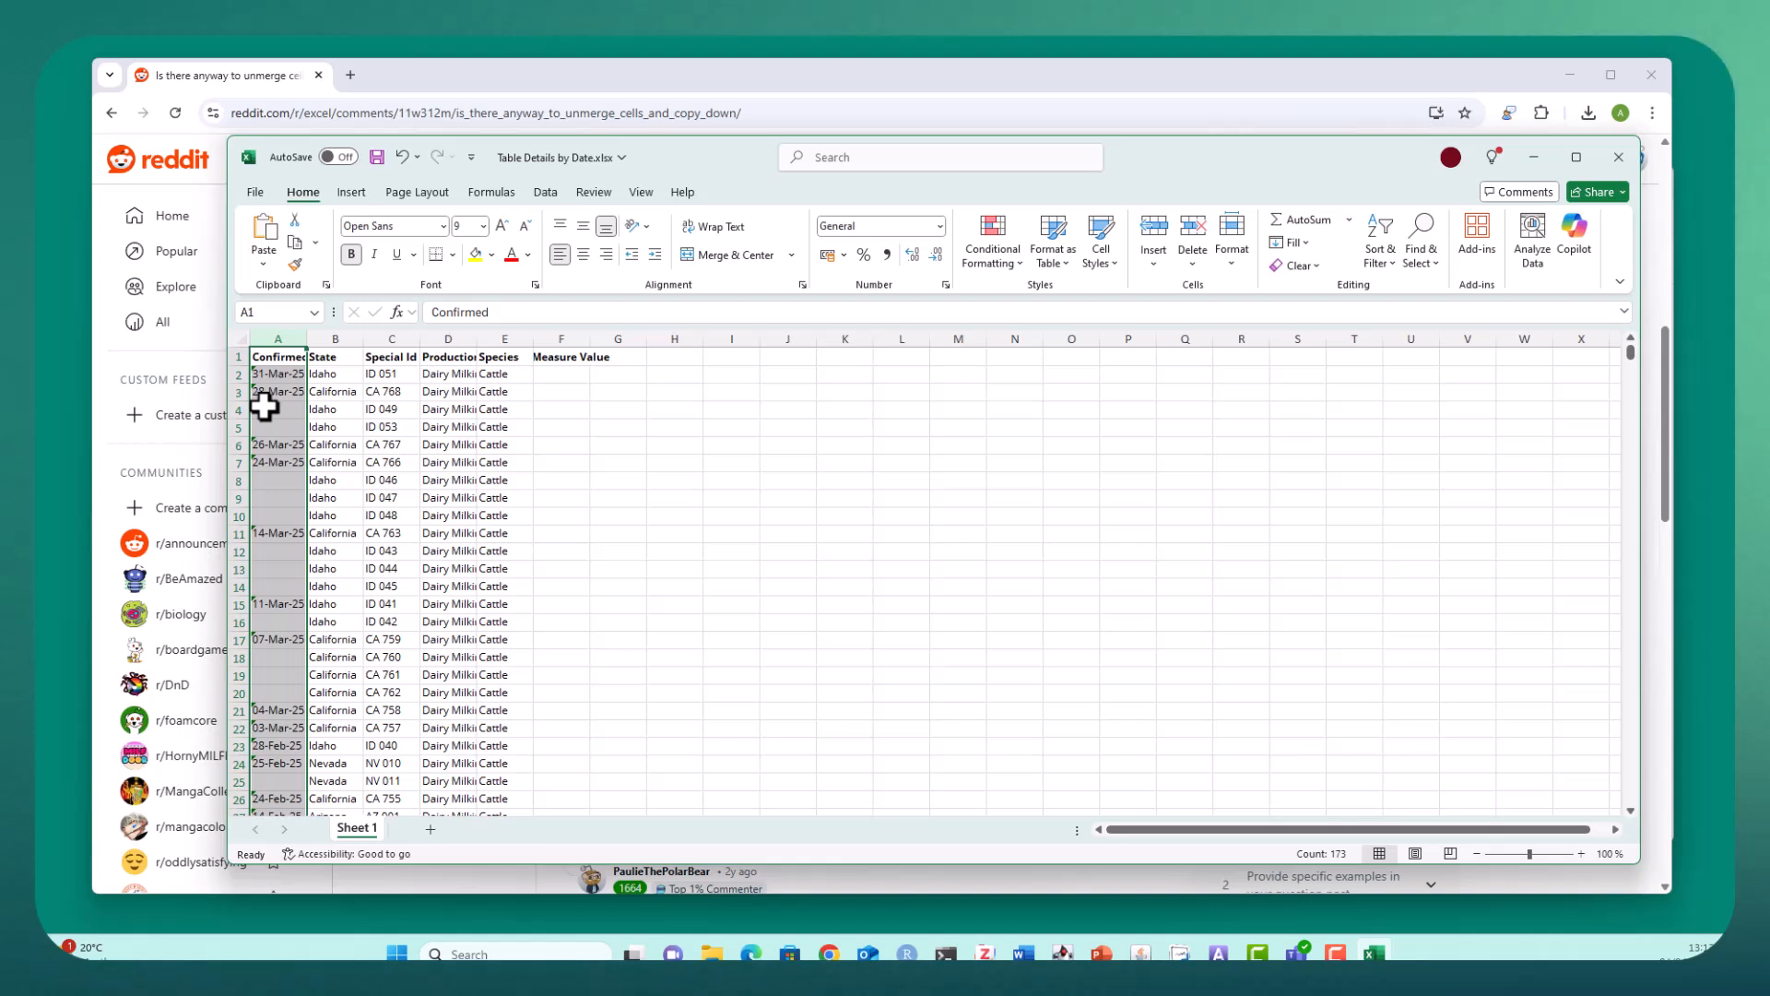
Select only the blank cells of the Confirmed column using Go To Special.
key(ctrl+g)
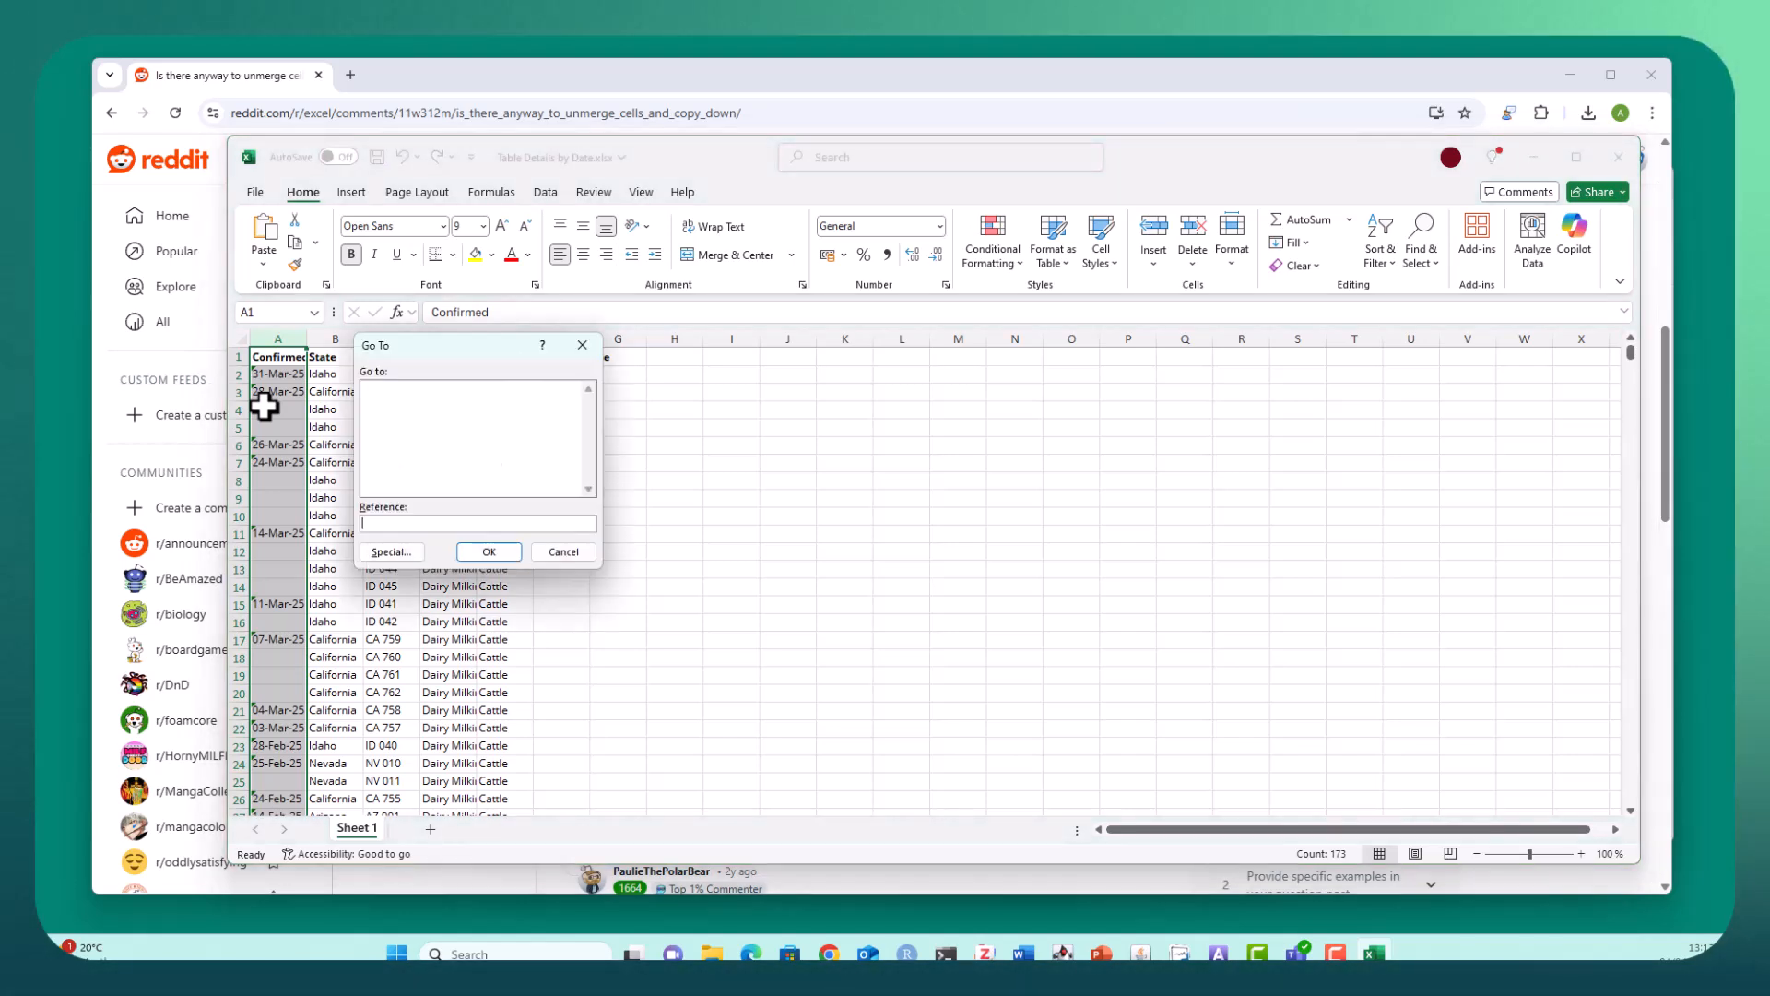
click(402, 551)
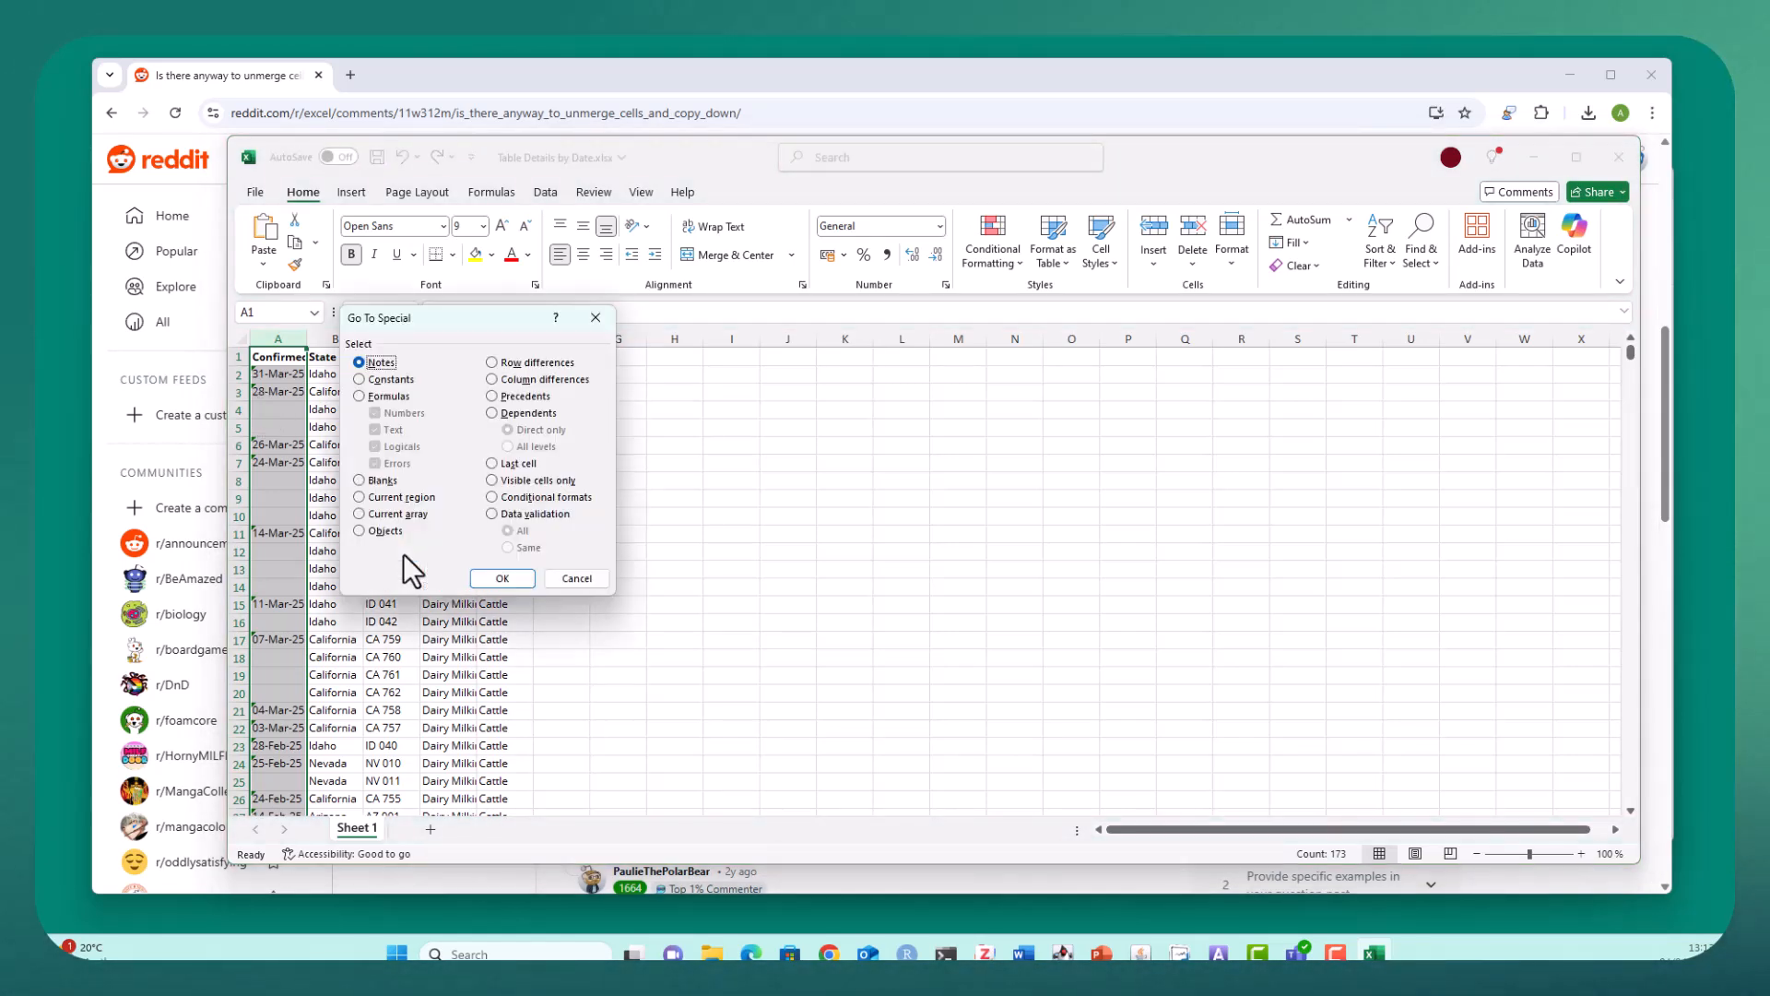
click(358, 479)
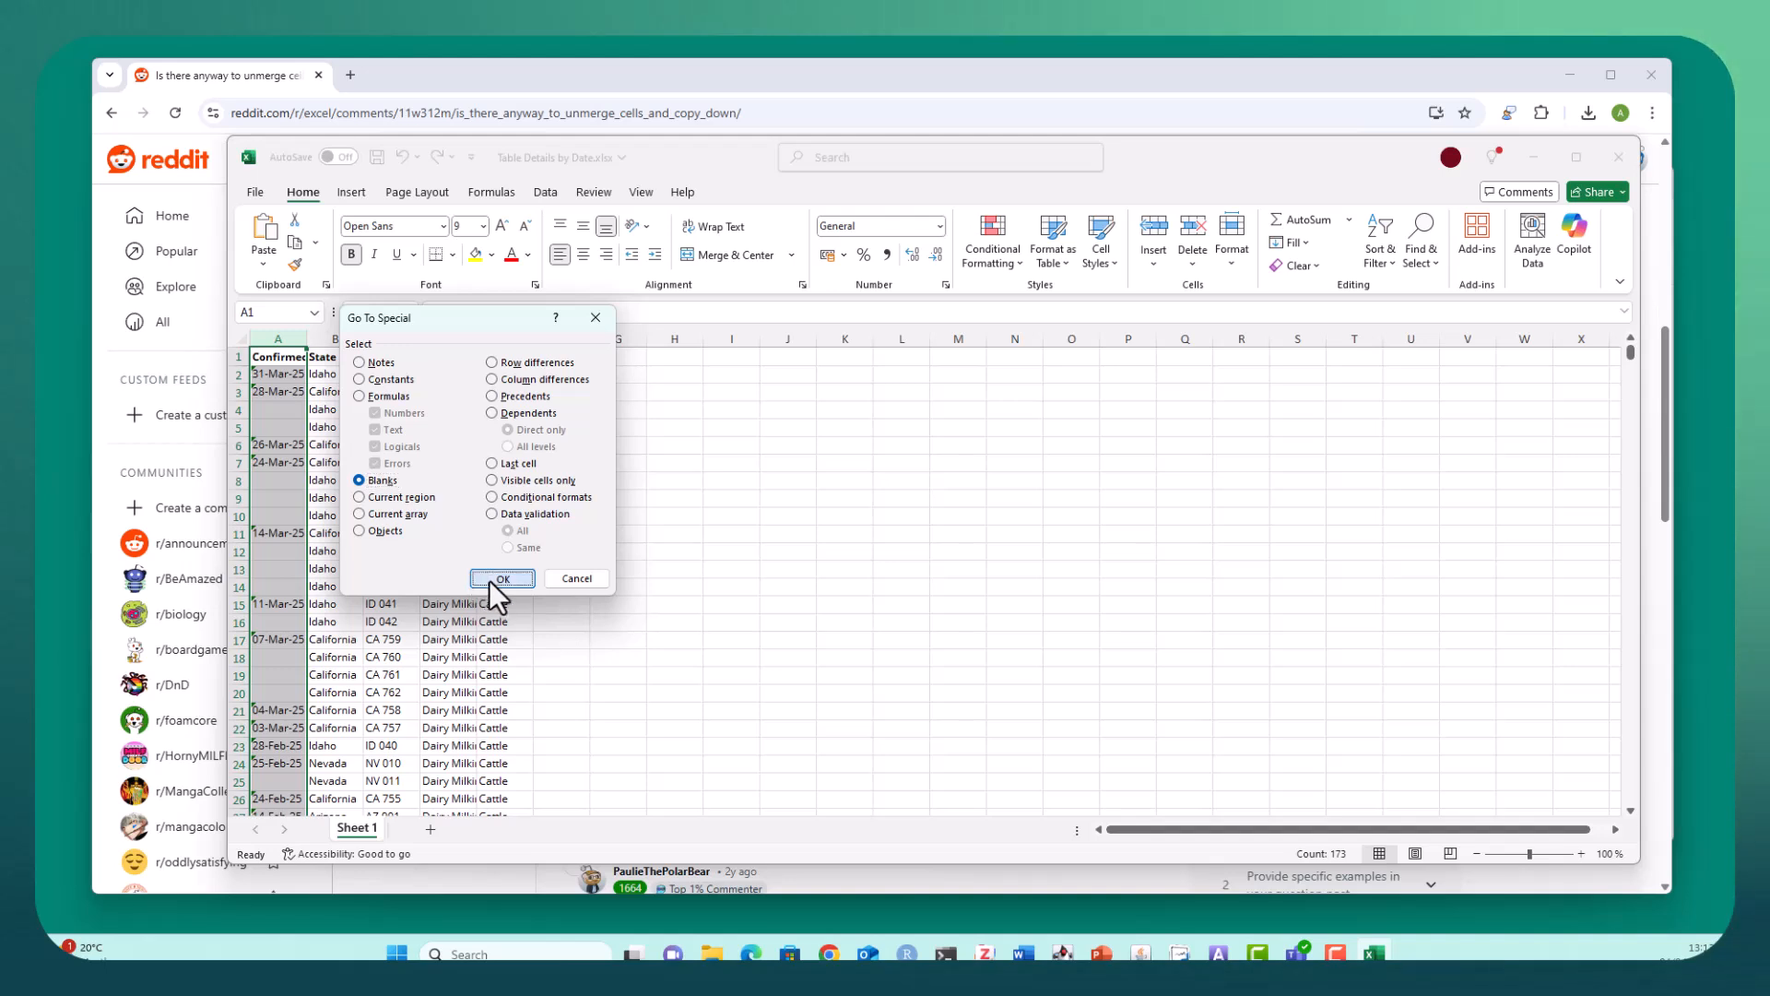
click(489, 579)
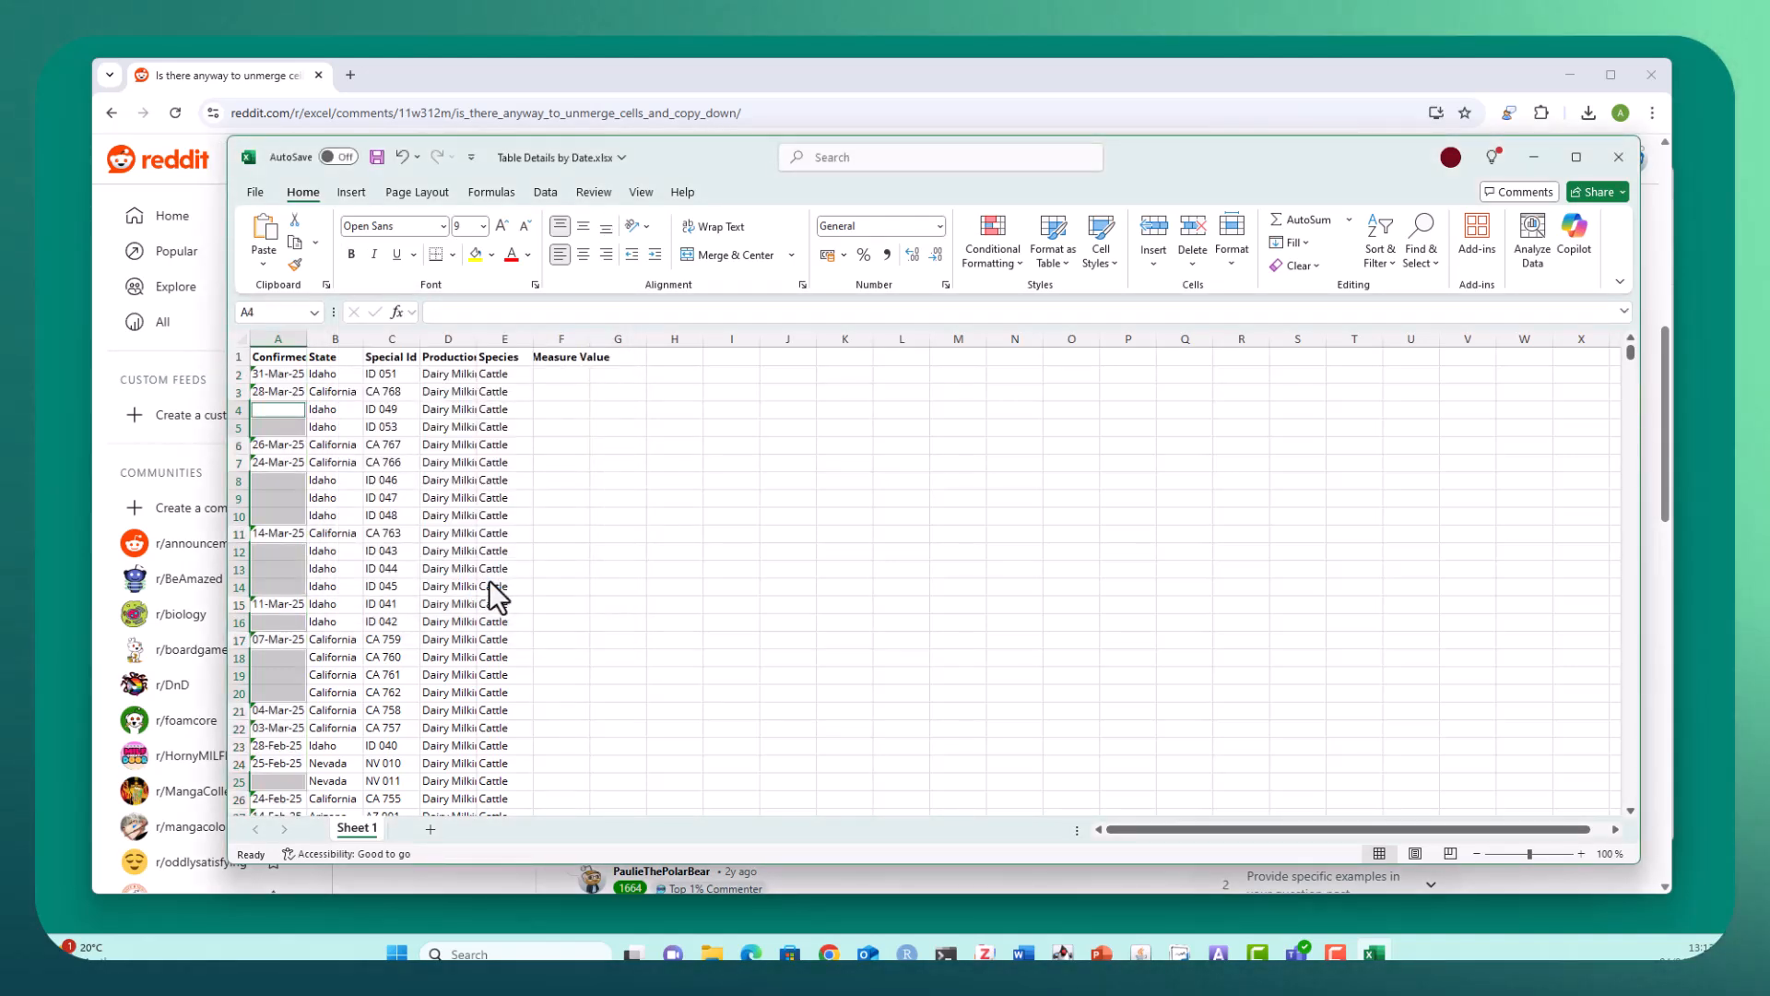
Fill all selected blank Confirmed cells at once with a formula referencing the cell above, entered as =A3 in A4.
click(444, 310)
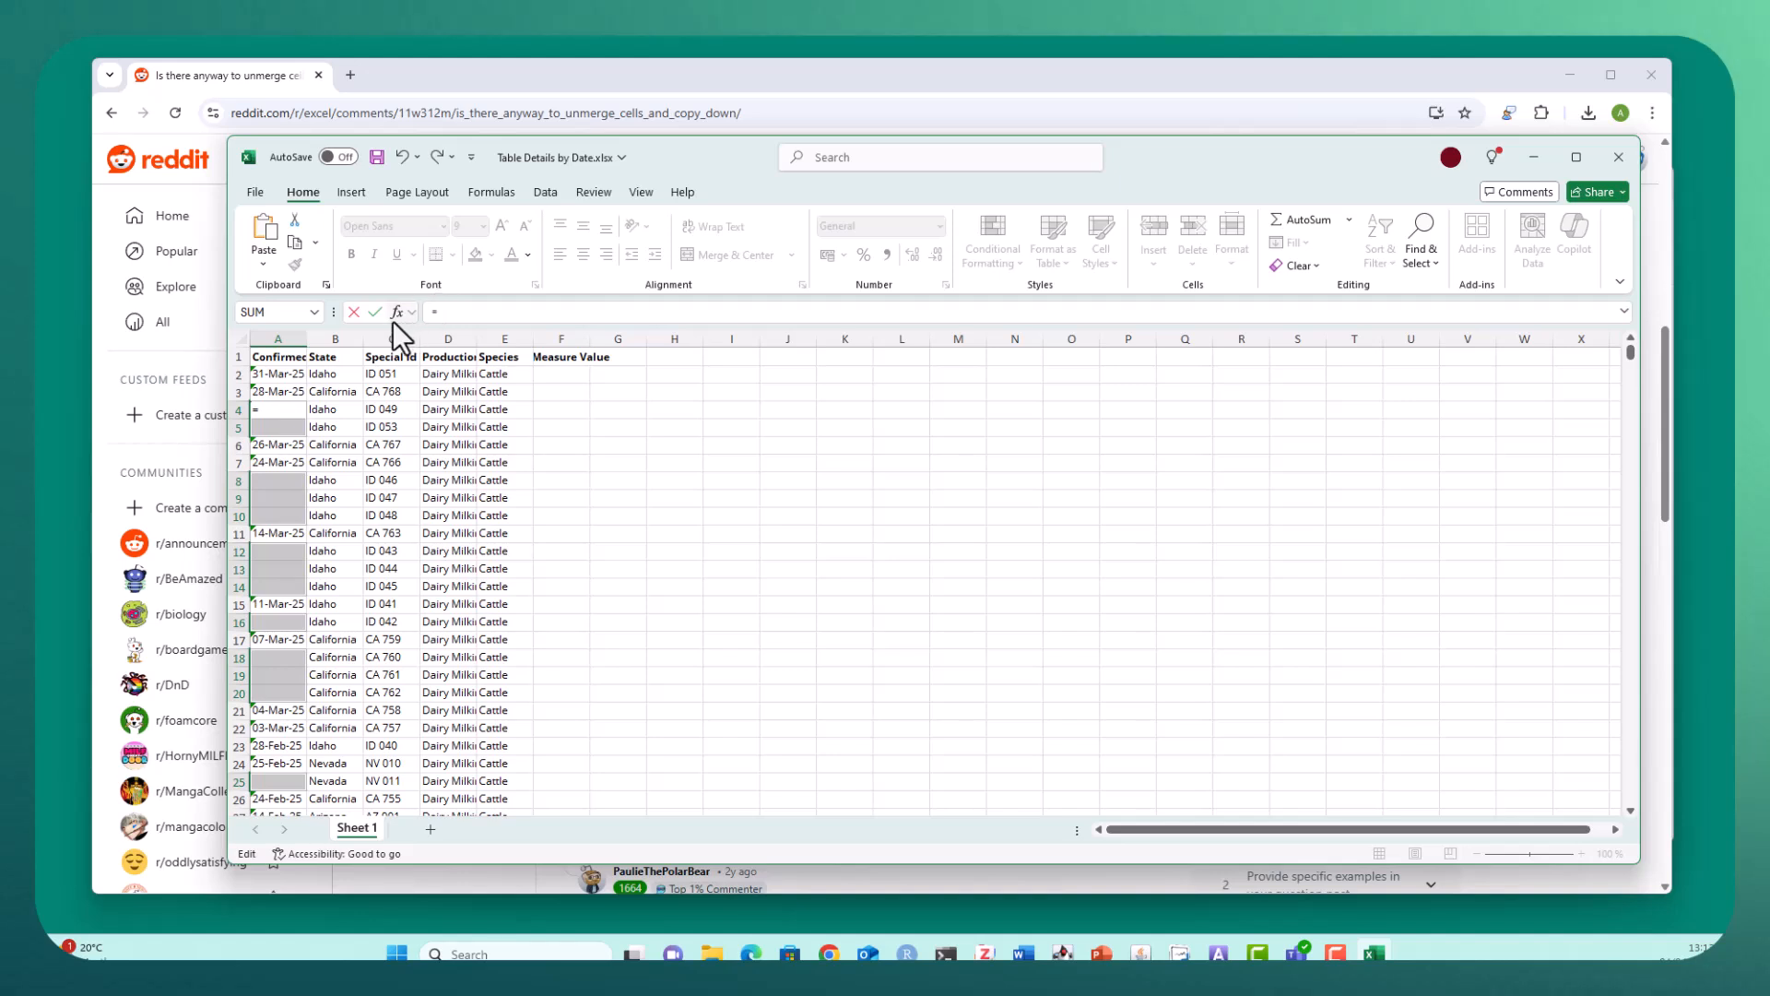
click(283, 396)
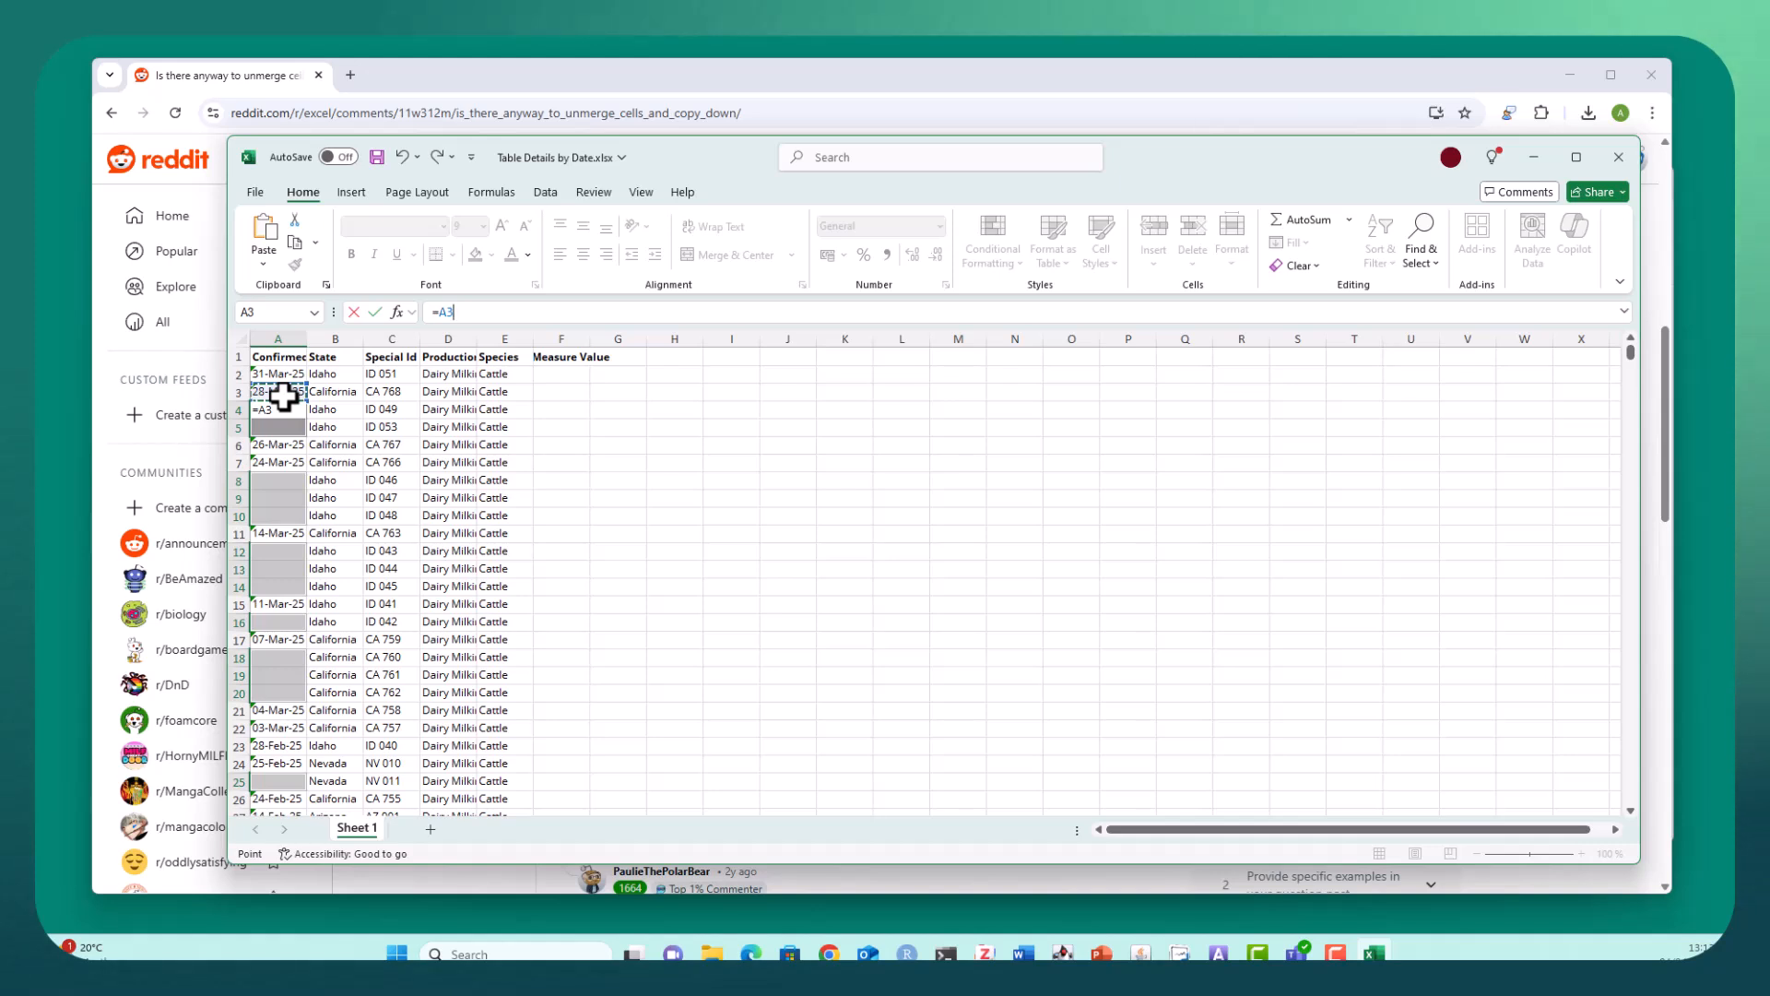
key(ctrl+Return)
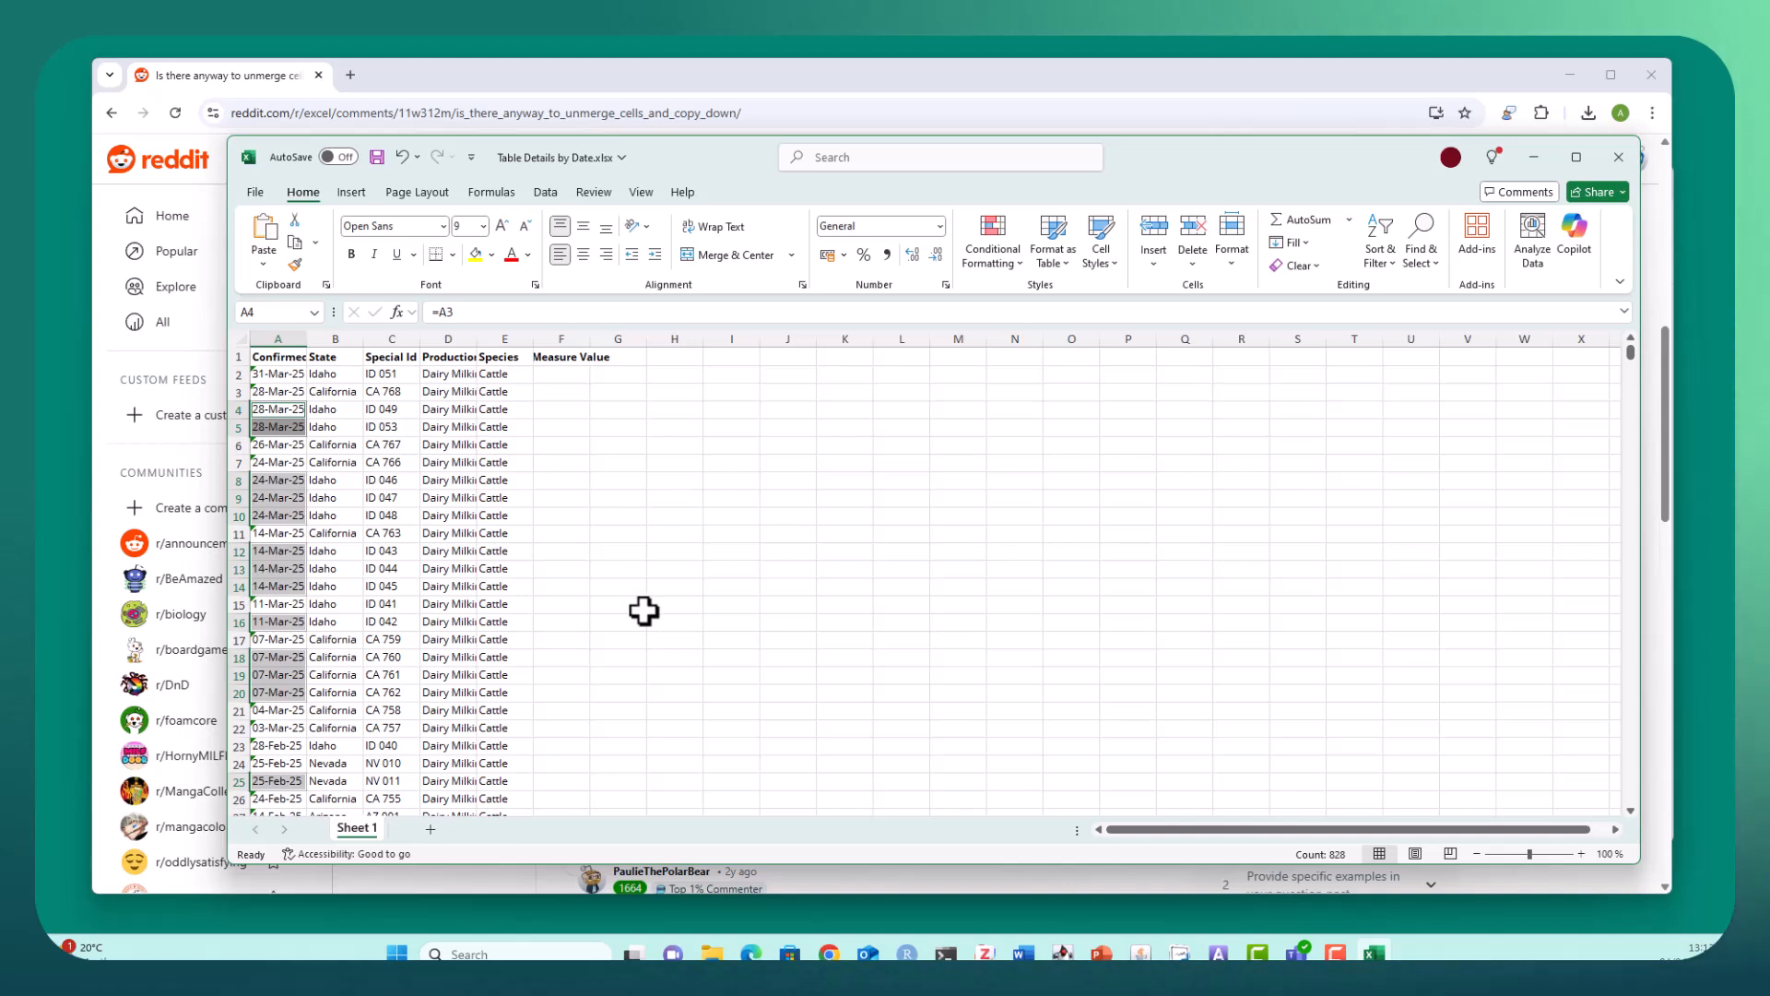
Save the workbook and switch back to the Reddit thread in Chrome.
click(377, 156)
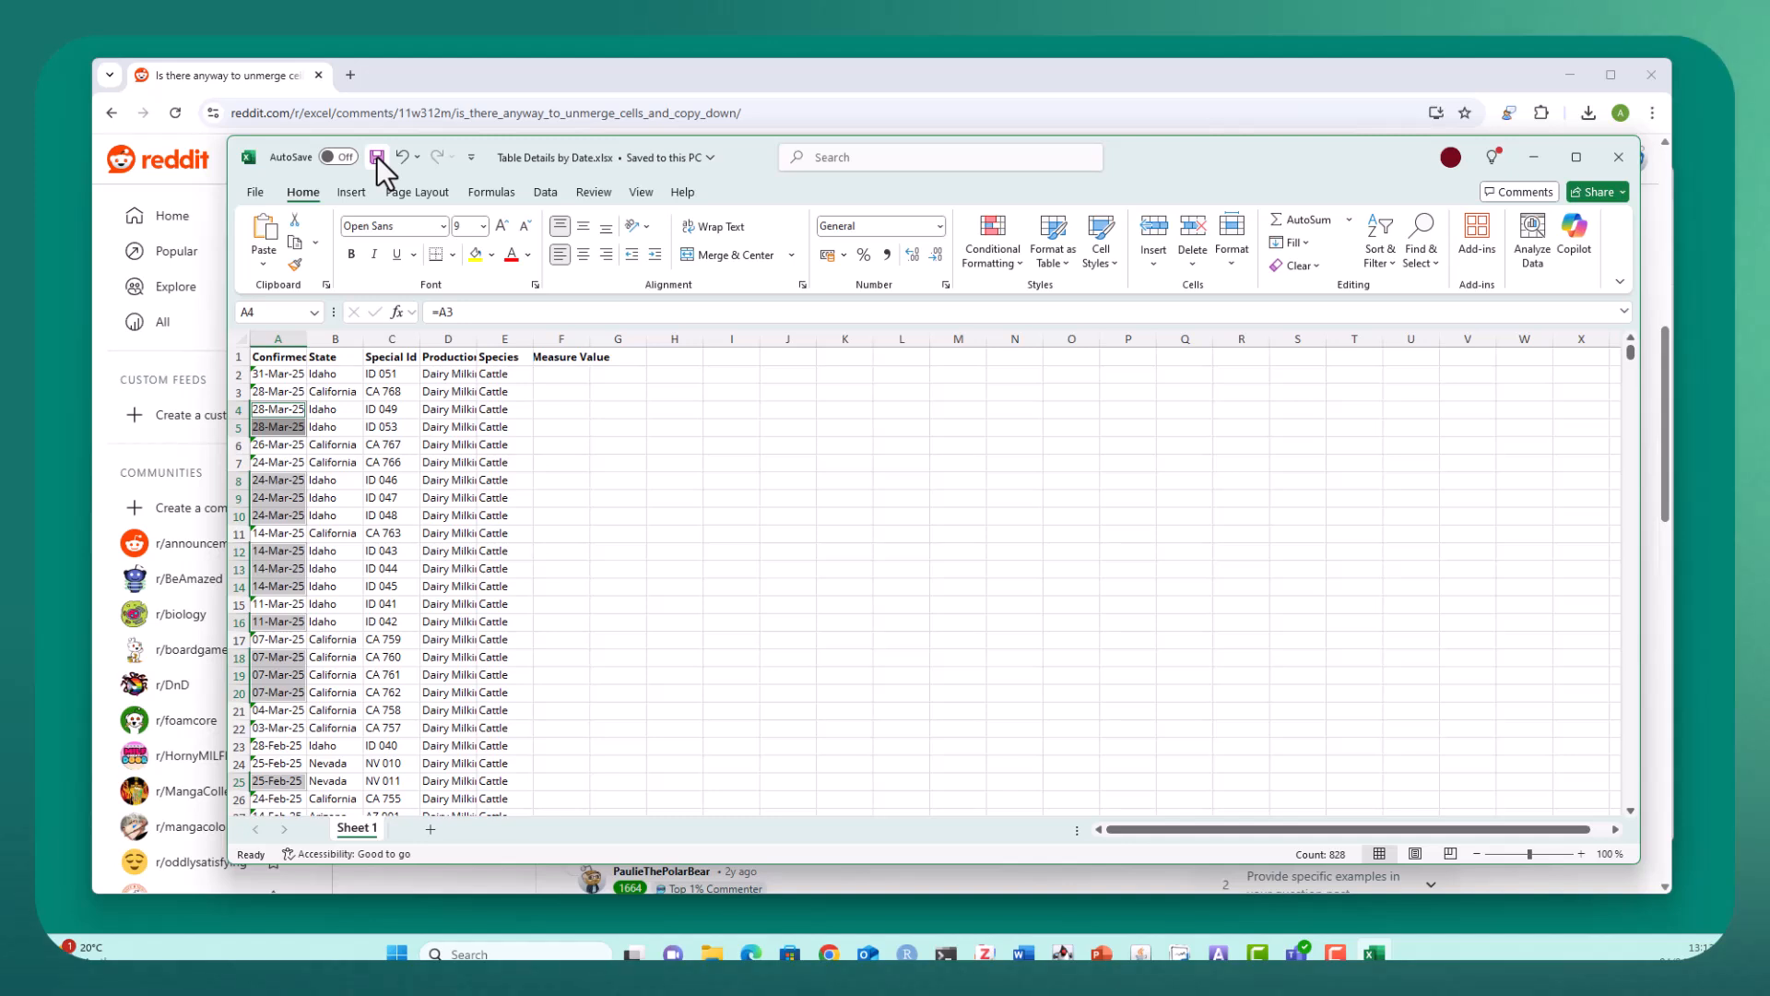
click(894, 69)
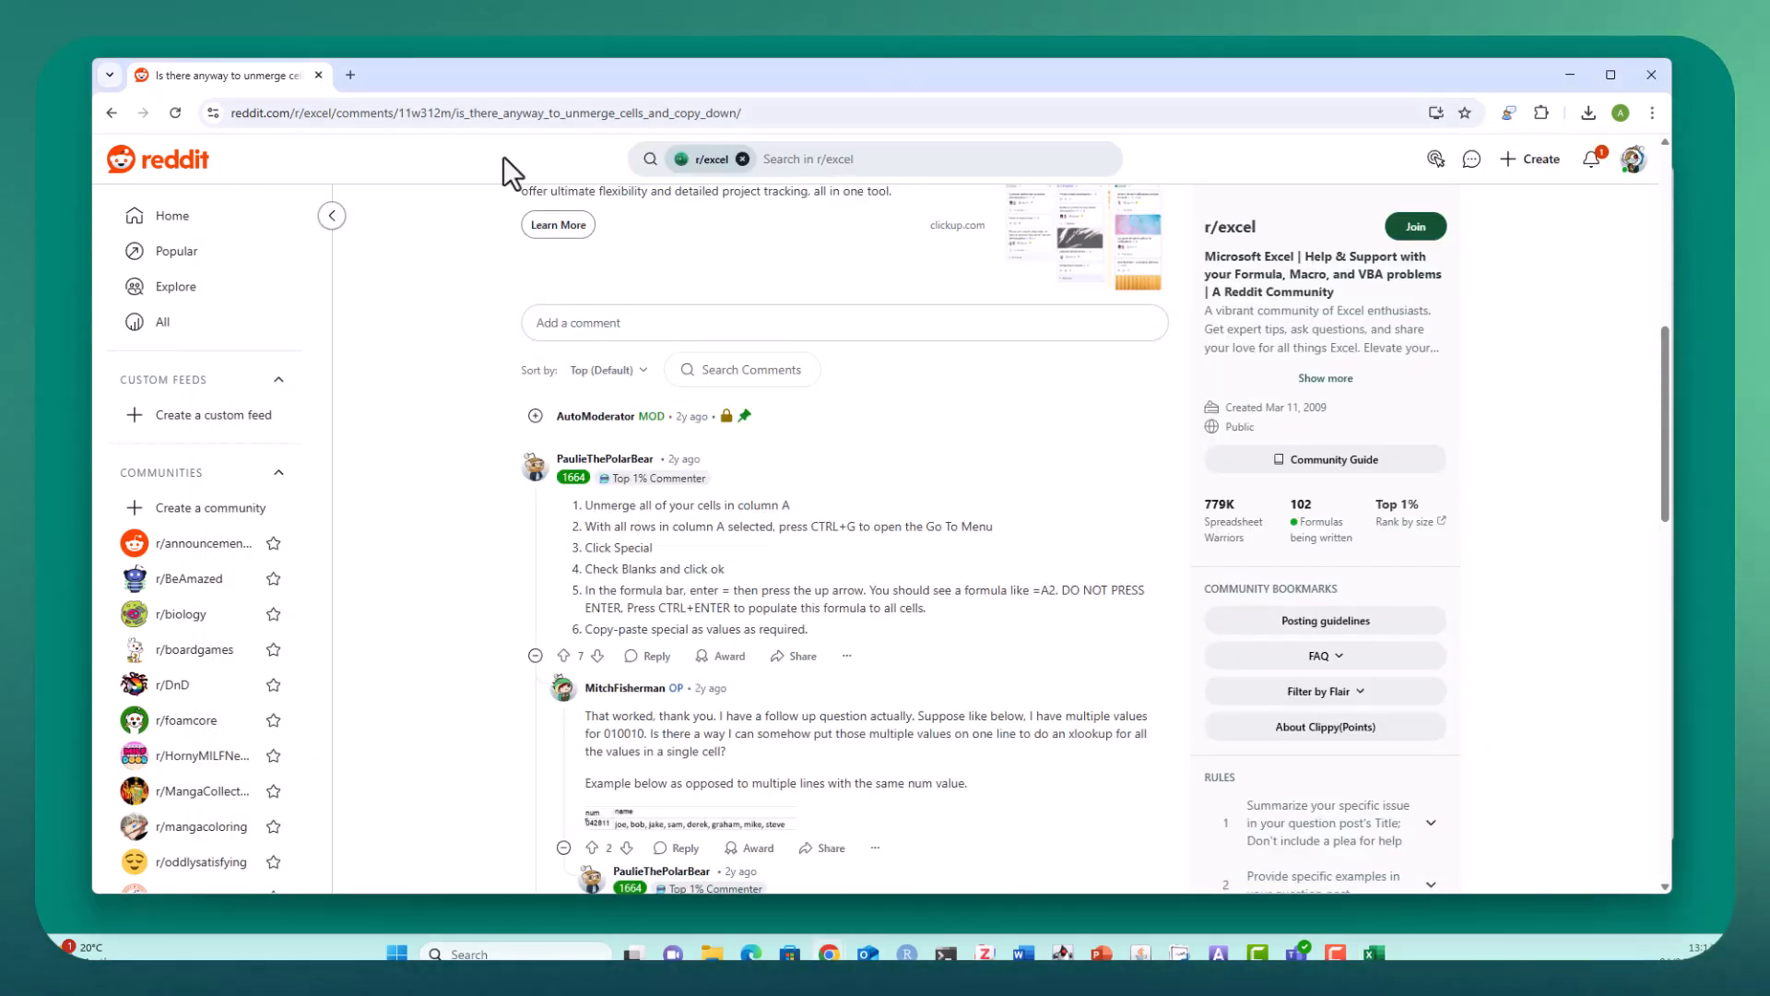